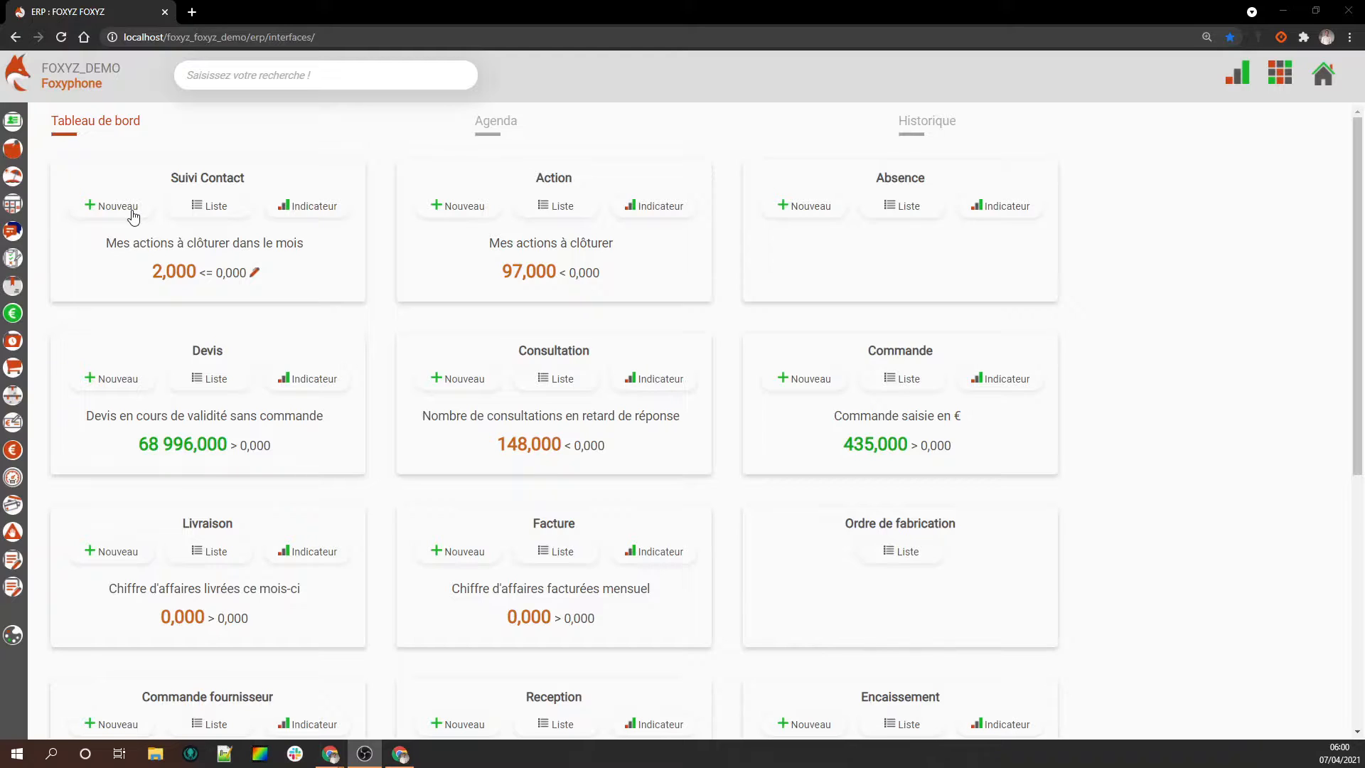
# Open a new Suivi Contact and filter its list by the contact's name.
pyautogui.click(118, 206)
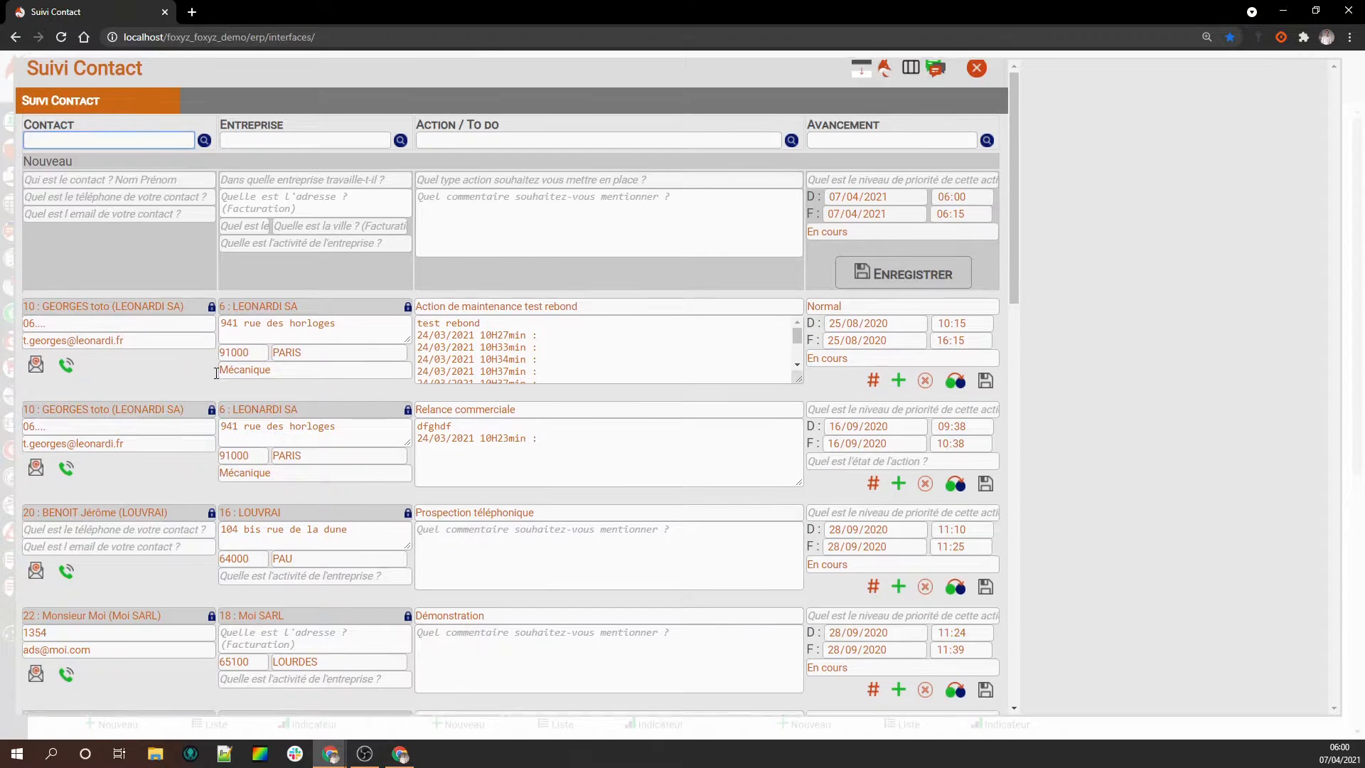
pyautogui.scroll(-5, 203, 421)
pyautogui.scroll(6, 163, 284)
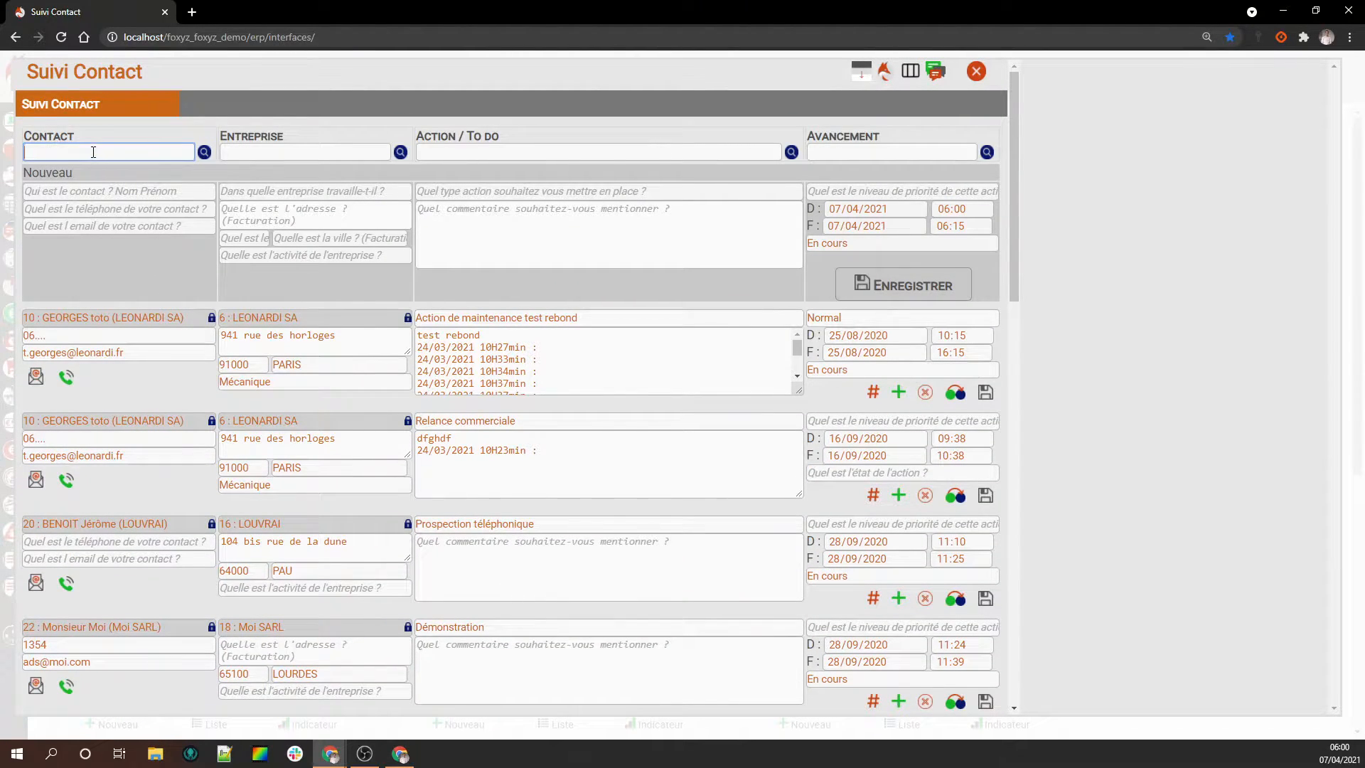
pyautogui.write('george')
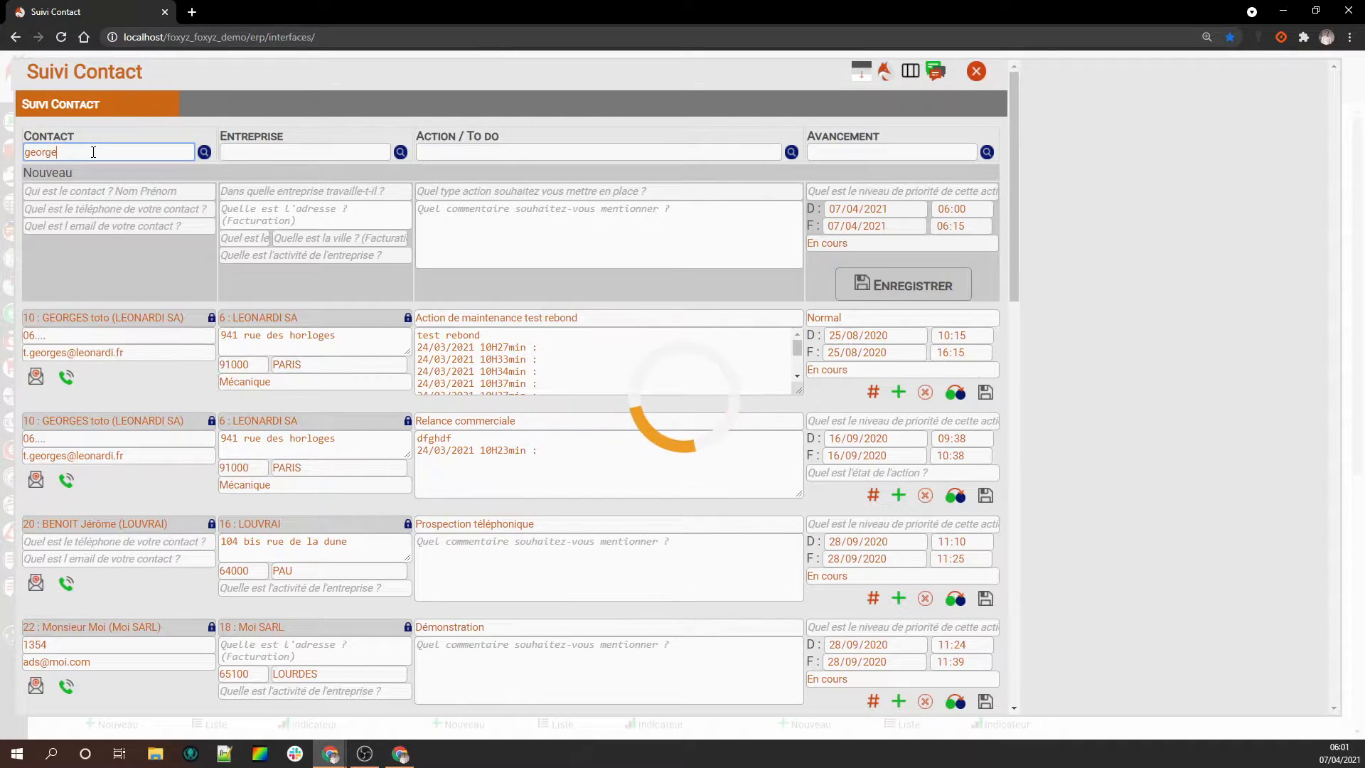
pyautogui.press('Tab')
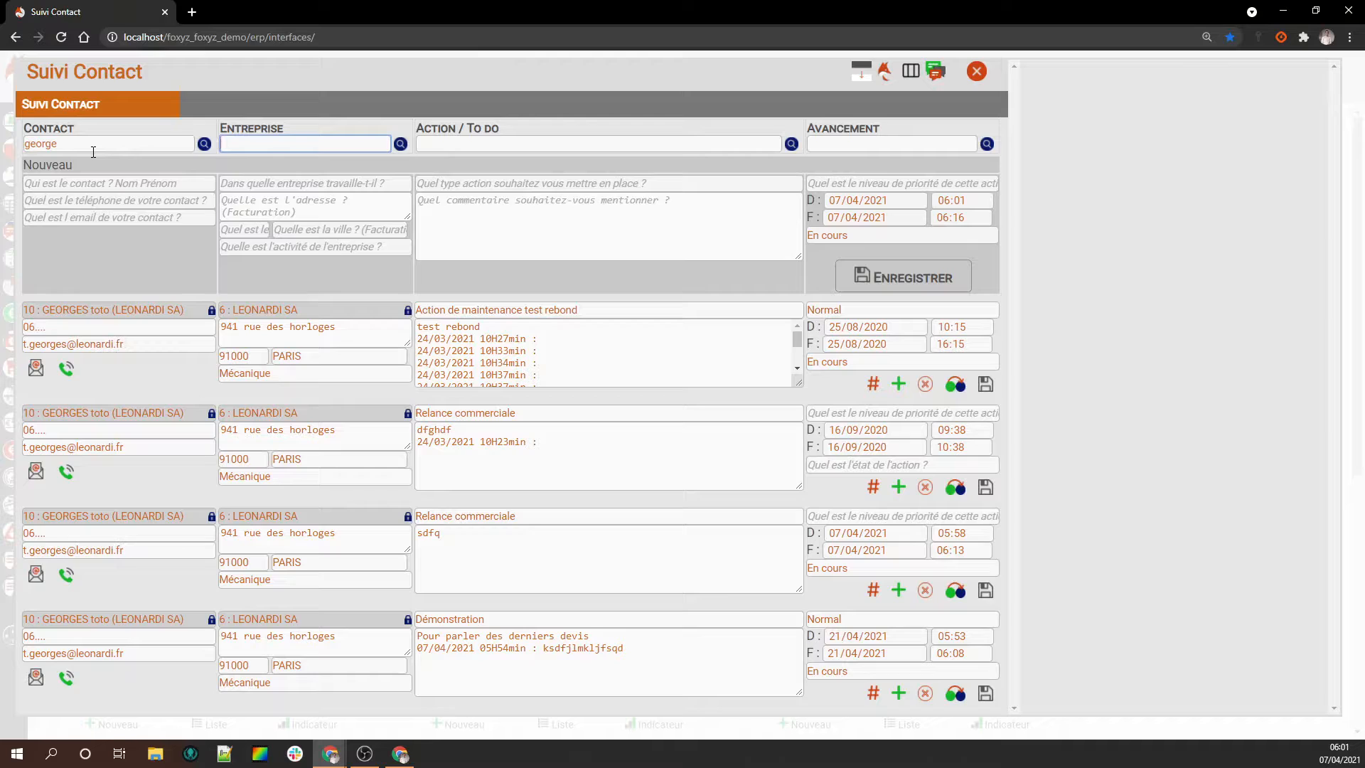
# Fill in a new action for the existing LEONARDI SA contact: type Rendez-vous, comment "Echanger sur l'encours et le prévisionnel".
pyautogui.click(82, 180)
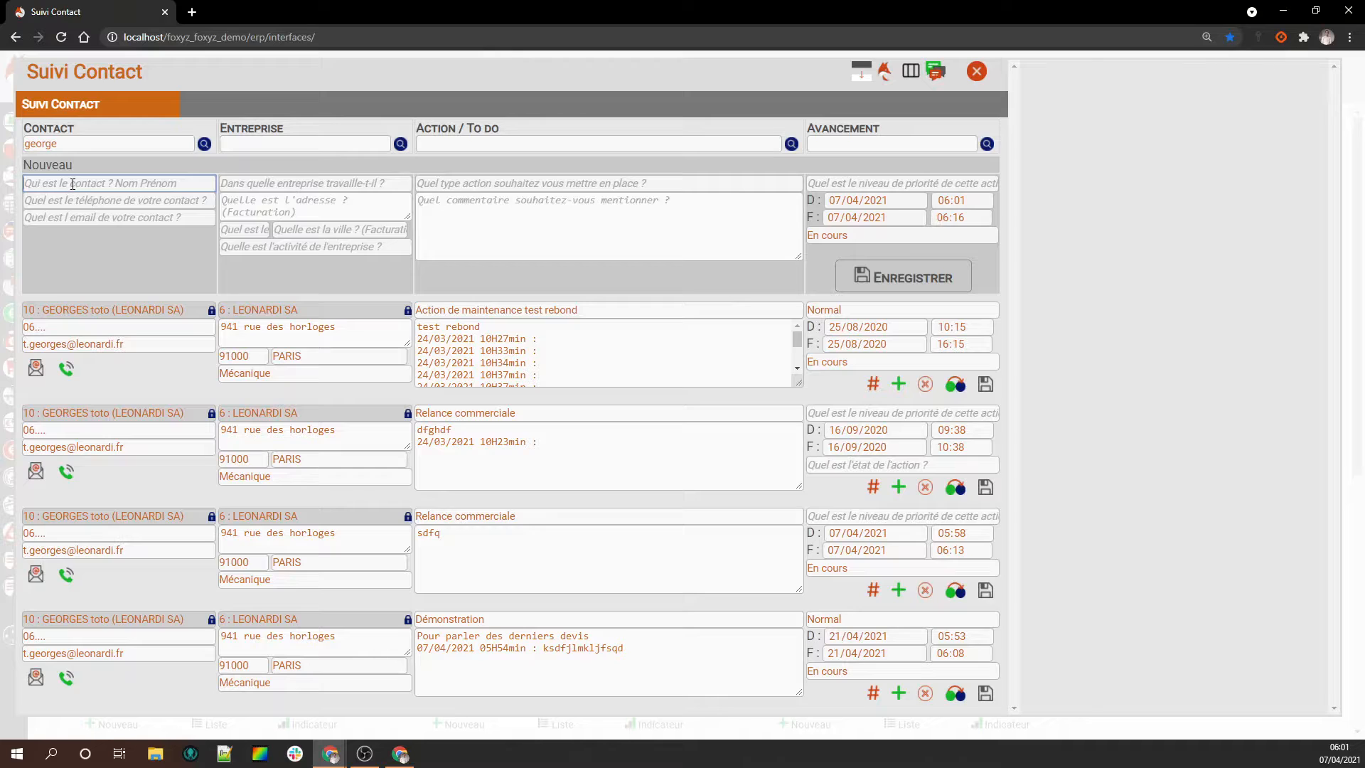
pyautogui.write('Geroge')
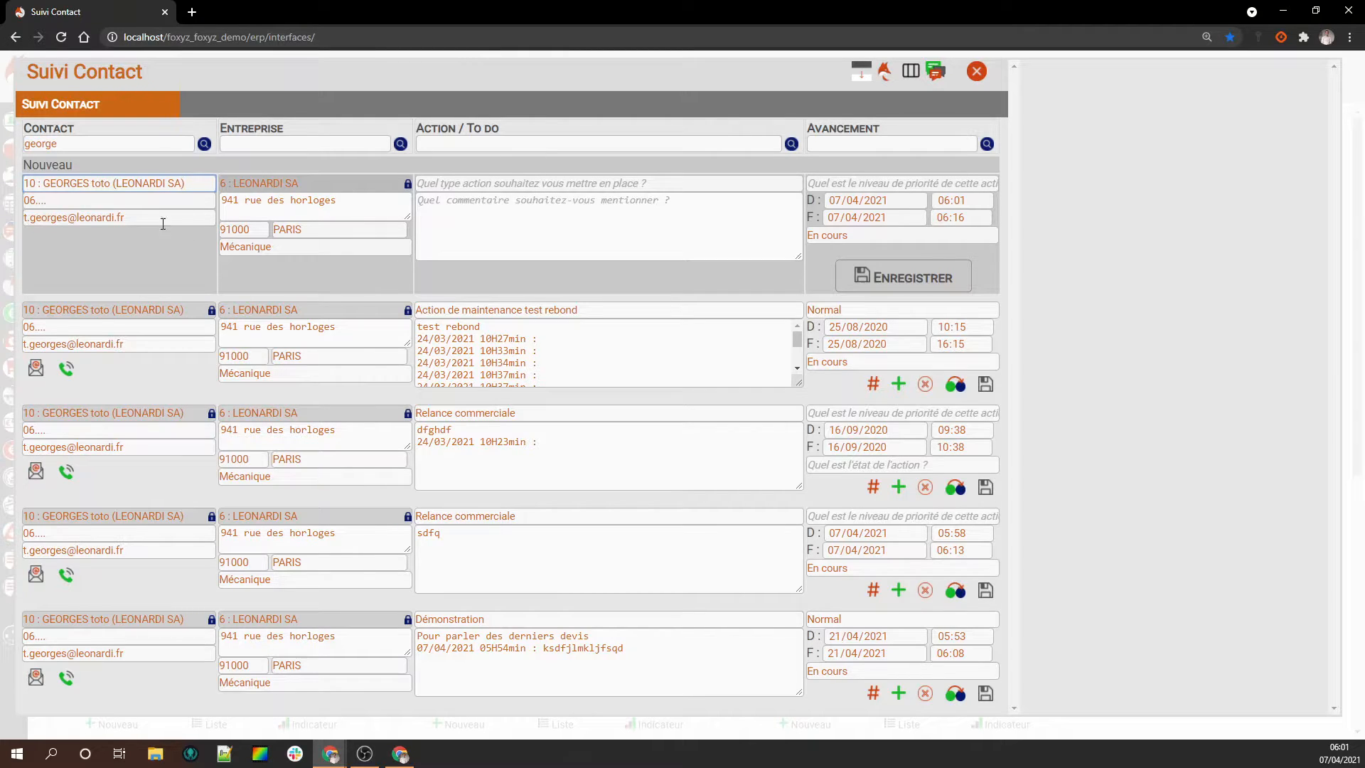
pyautogui.click(490, 185)
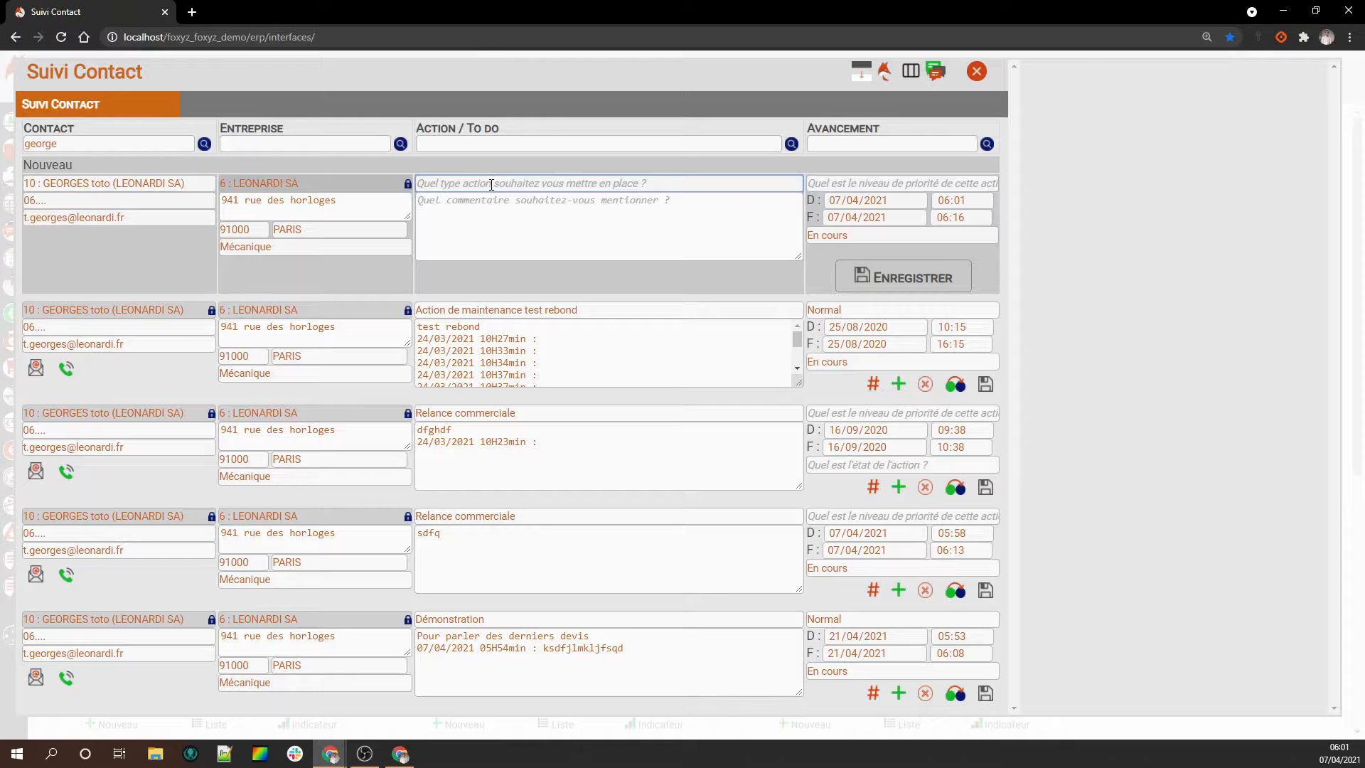
pyautogui.write('Rendez-vous')
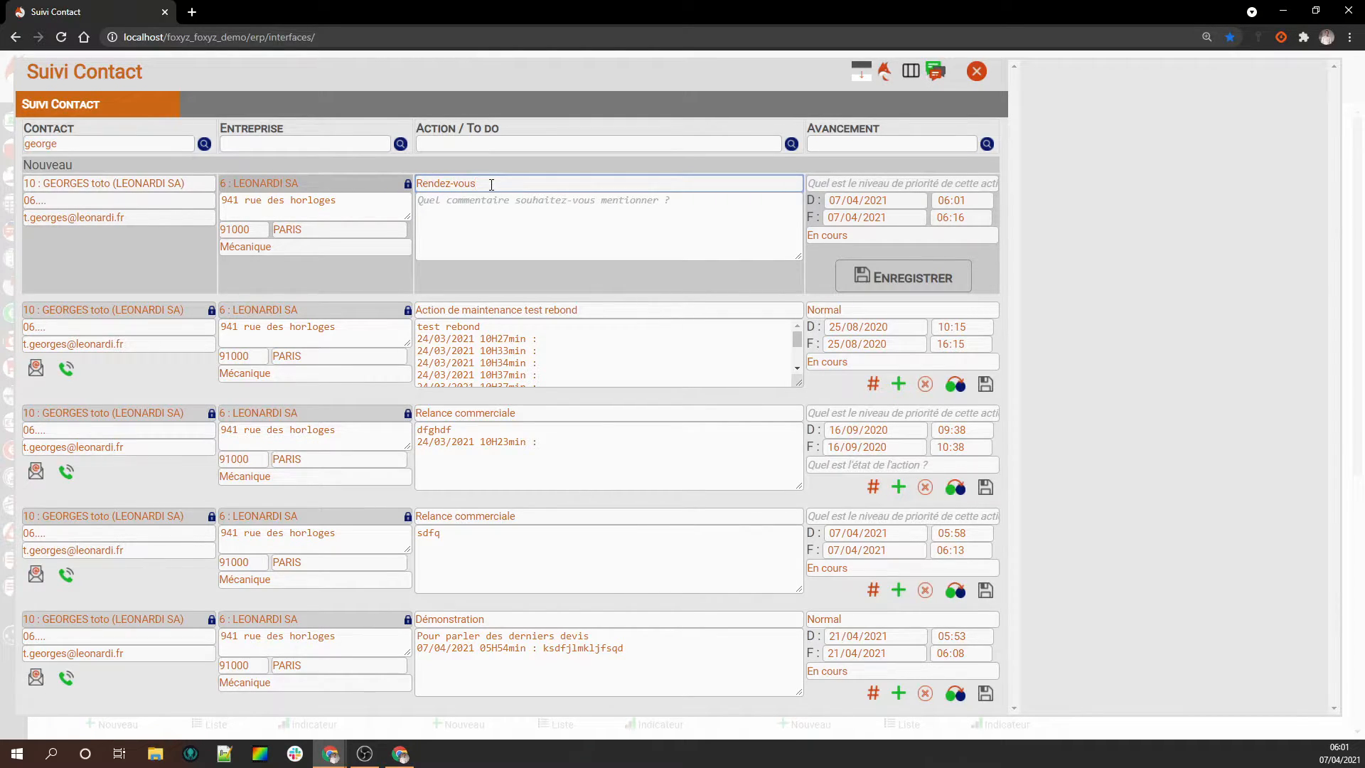
pyautogui.click(491, 204)
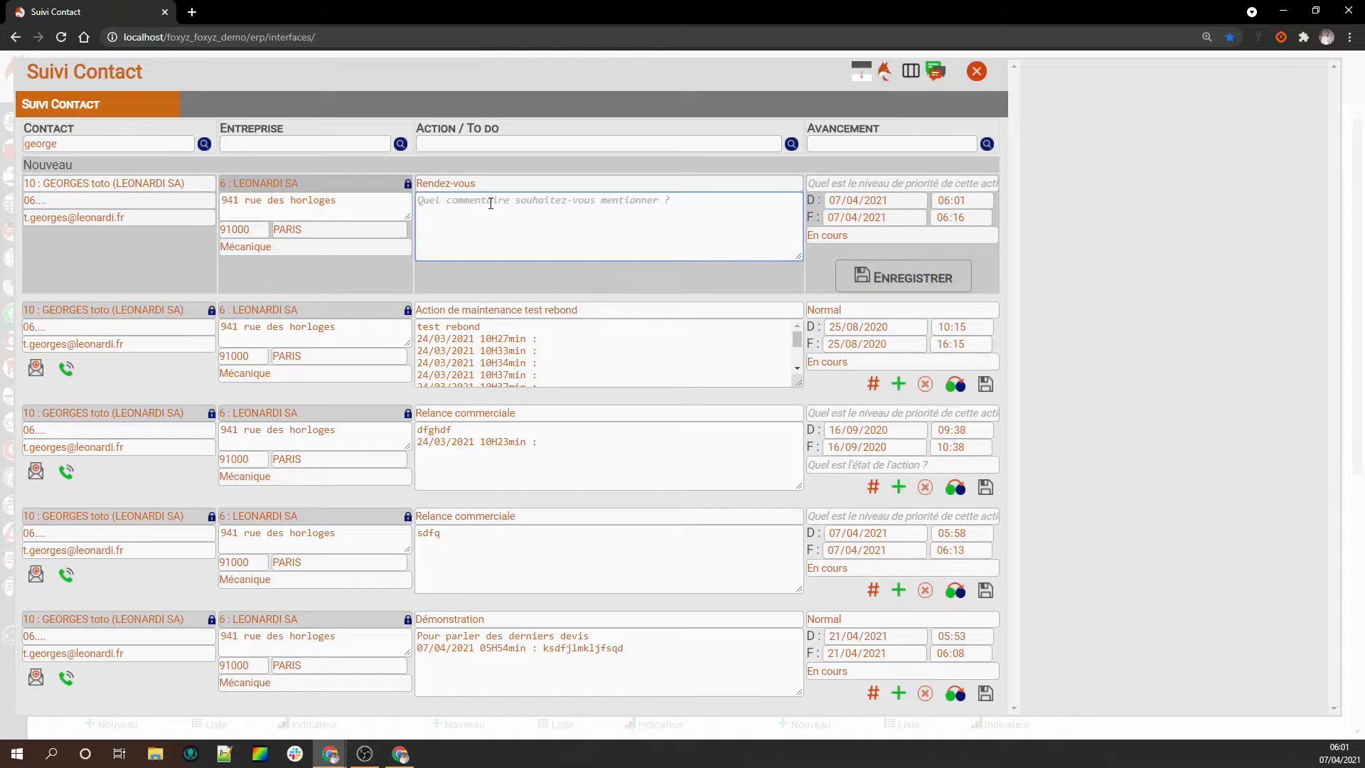
pyautogui.write('Echanger su')
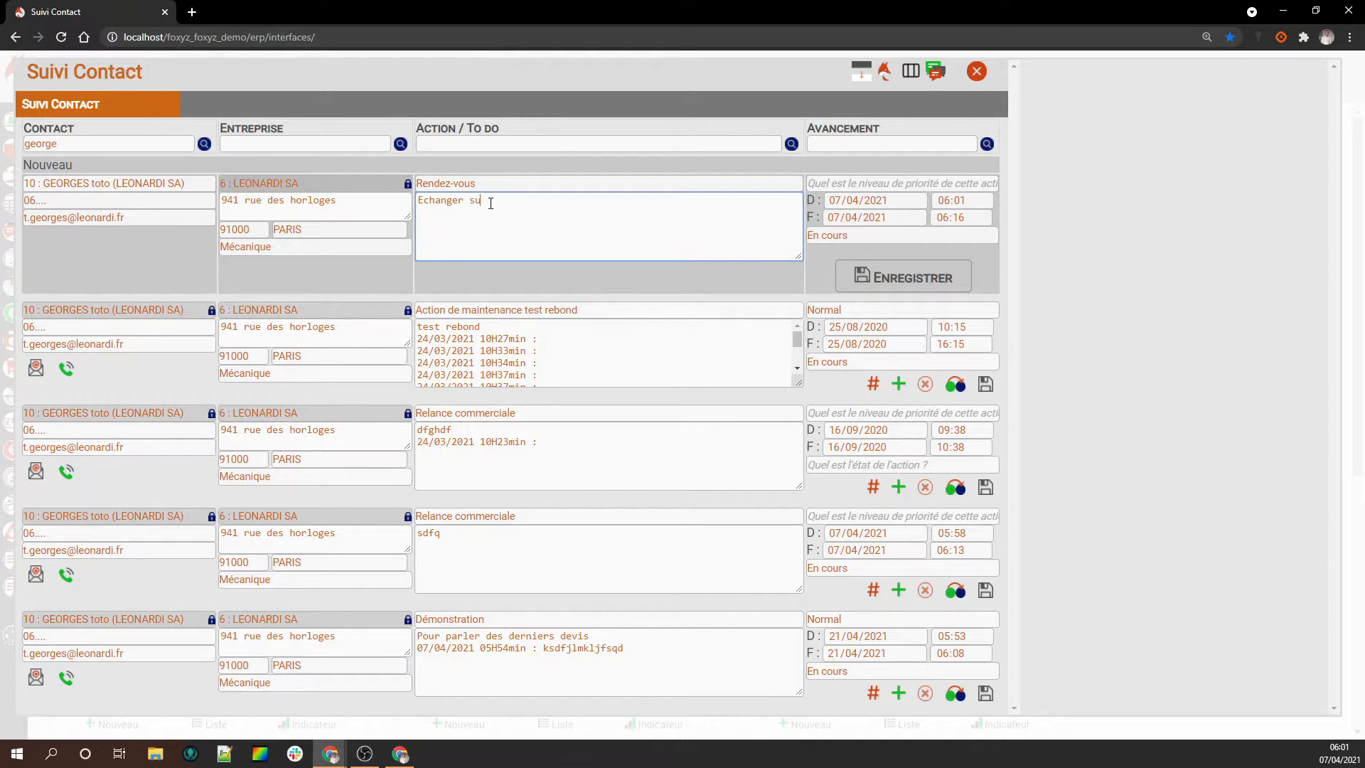
pyautogui.write("r l'encours et le prévisionnel")
# Set the new action's priority to Normal, schedule it on 28/04/2021 from 09:01 to 12:00, and save it.
pyautogui.click(868, 182)
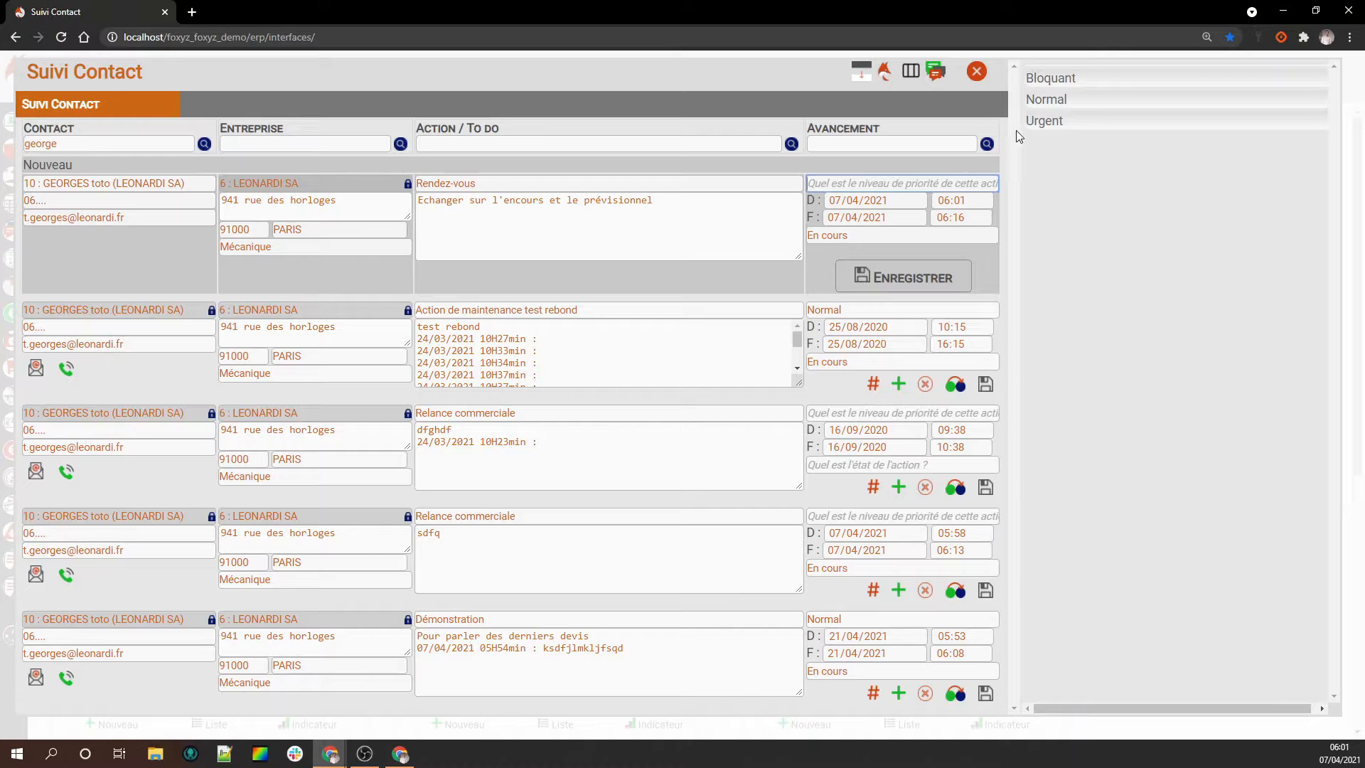
pyautogui.click(1067, 101)
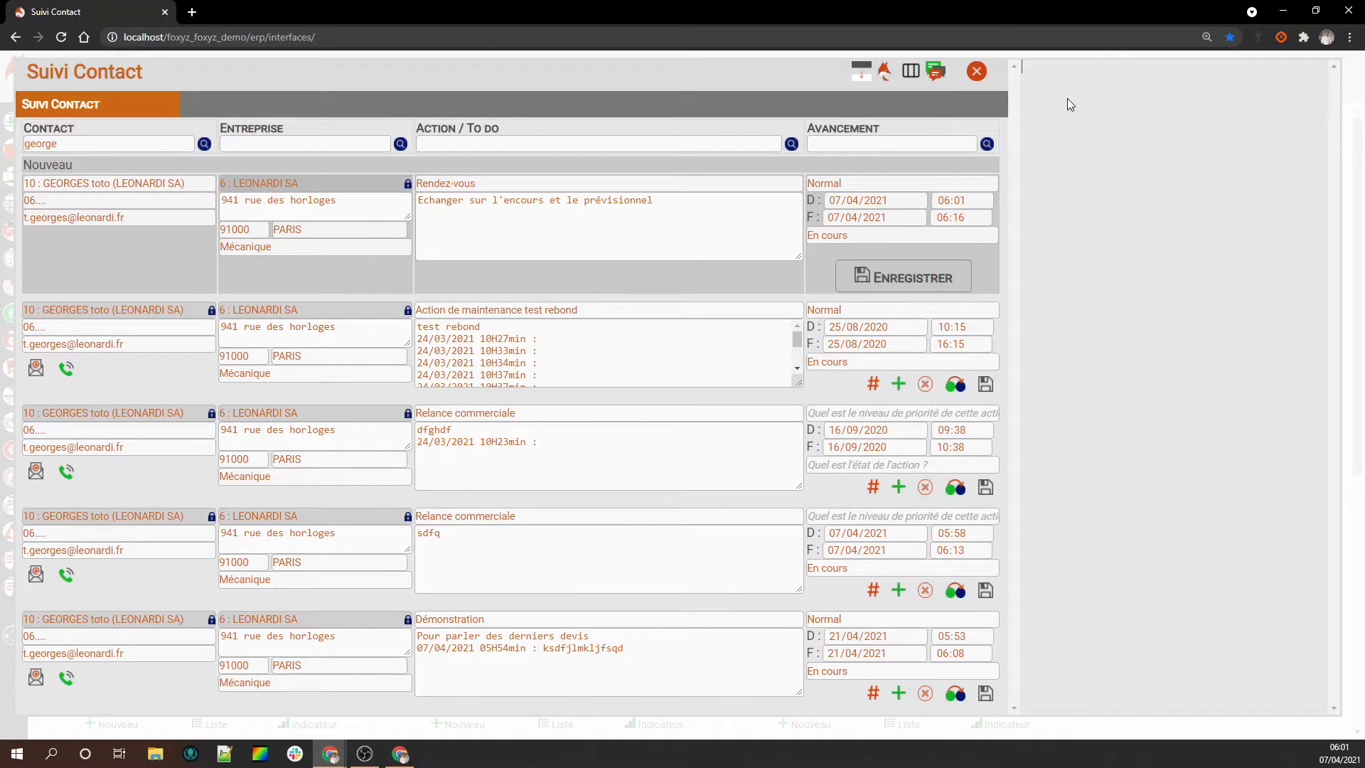
pyautogui.click(921, 202)
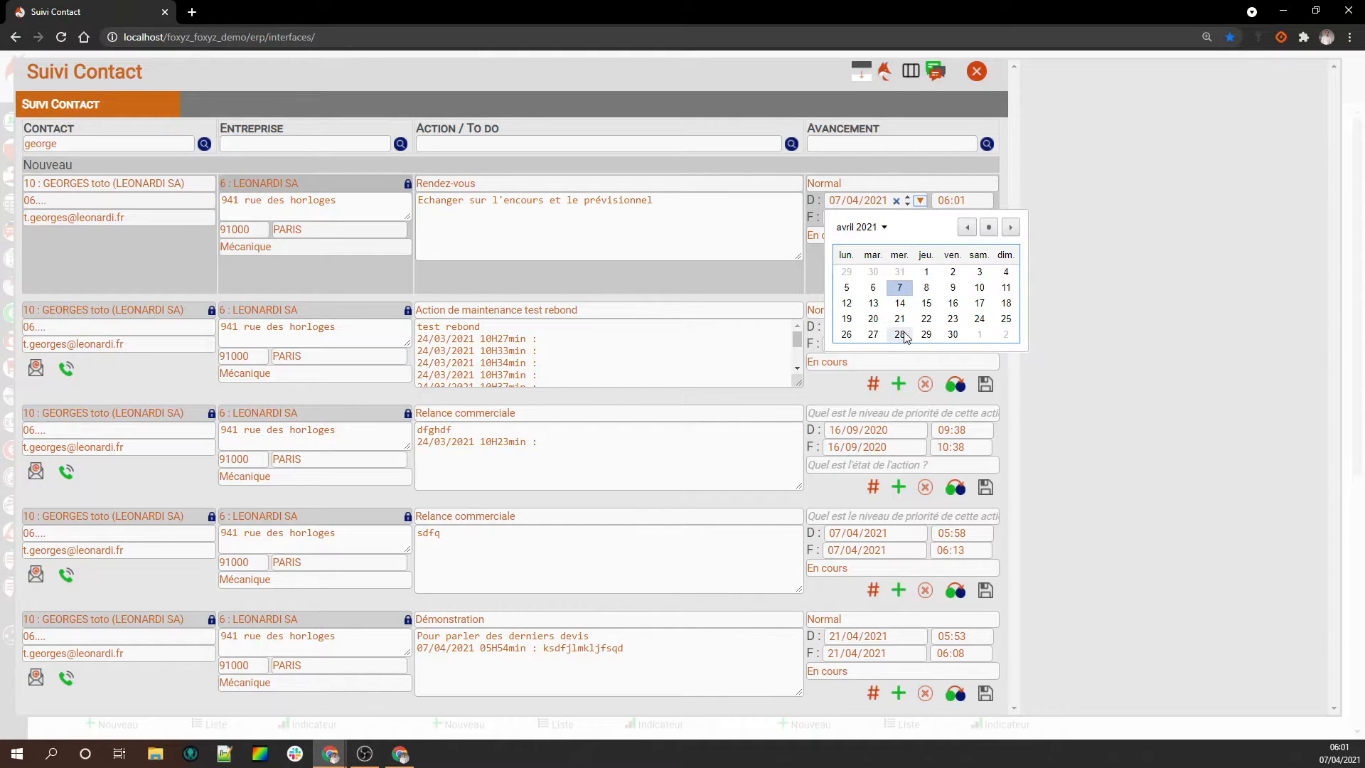
pyautogui.click(900, 334)
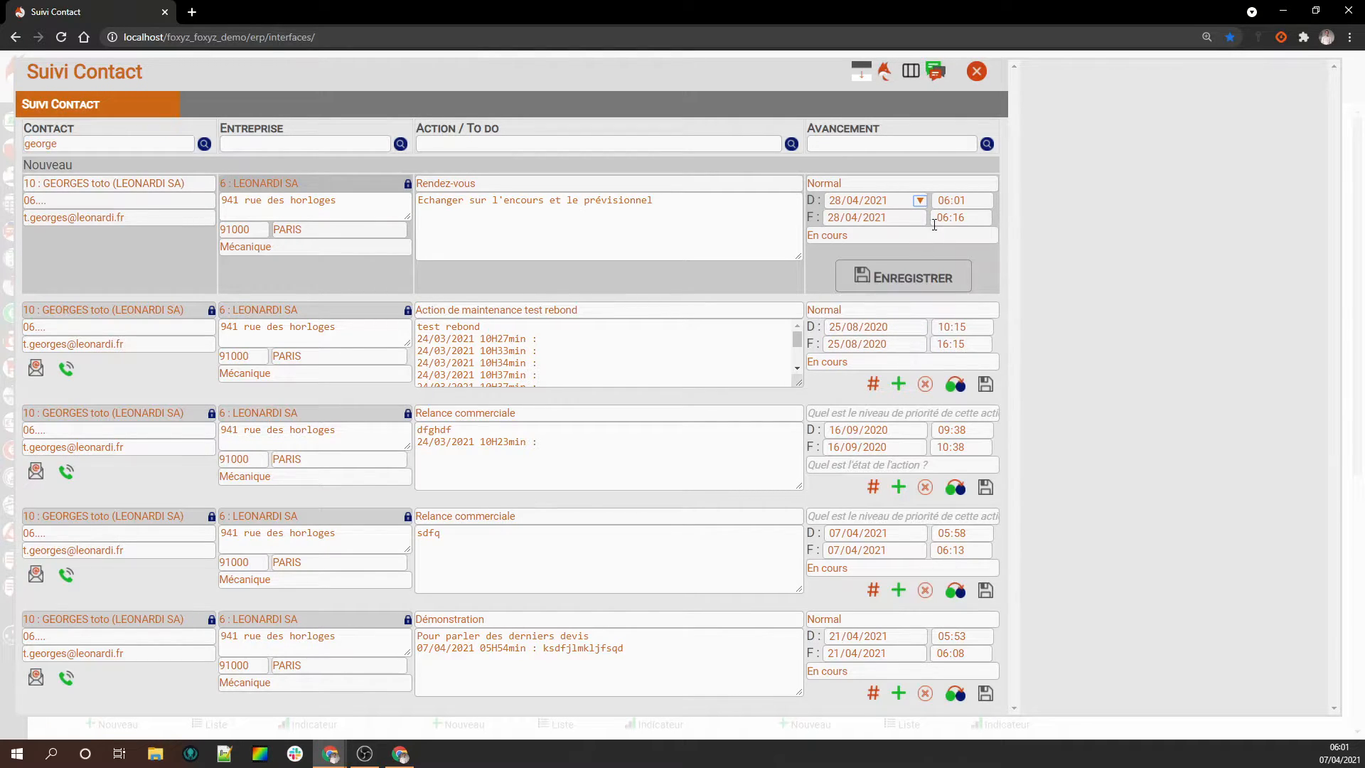
pyautogui.click(945, 200)
pyautogui.write('09')
pyautogui.click(942, 218)
pyautogui.click(902, 281)
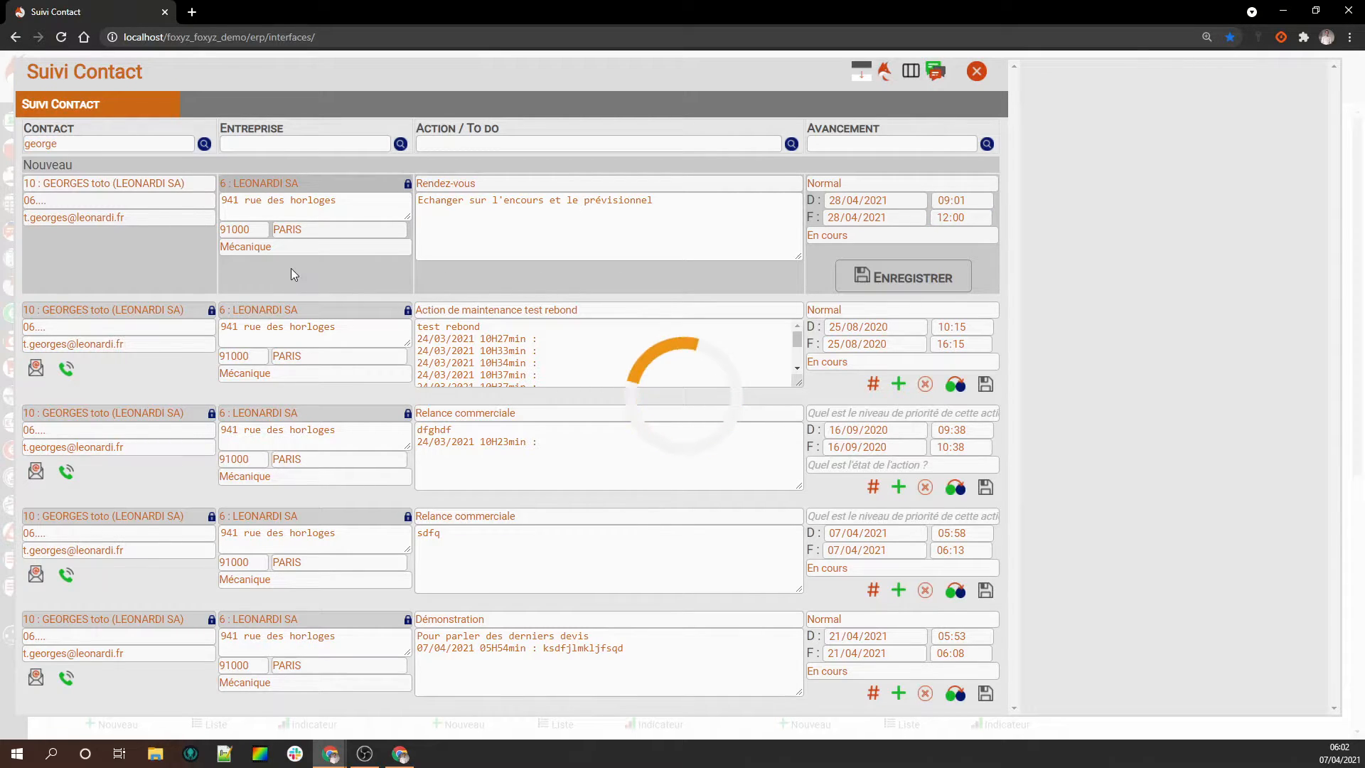
# Open the e-mail form from the 28/04/2021 Rendez-vous action and send the message about the encours and prévisionnel.
pyautogui.scroll(-2, 270, 516)
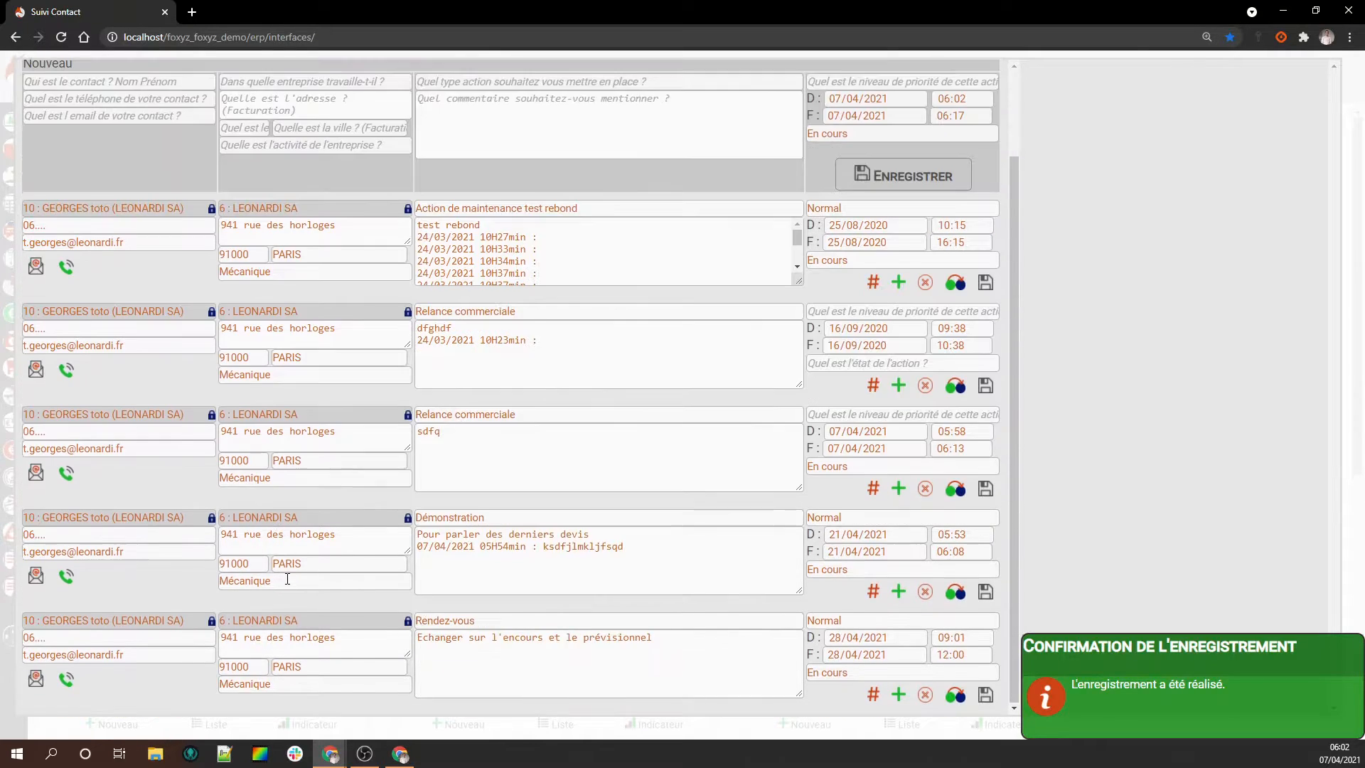
pyautogui.scroll(1, 853, 625)
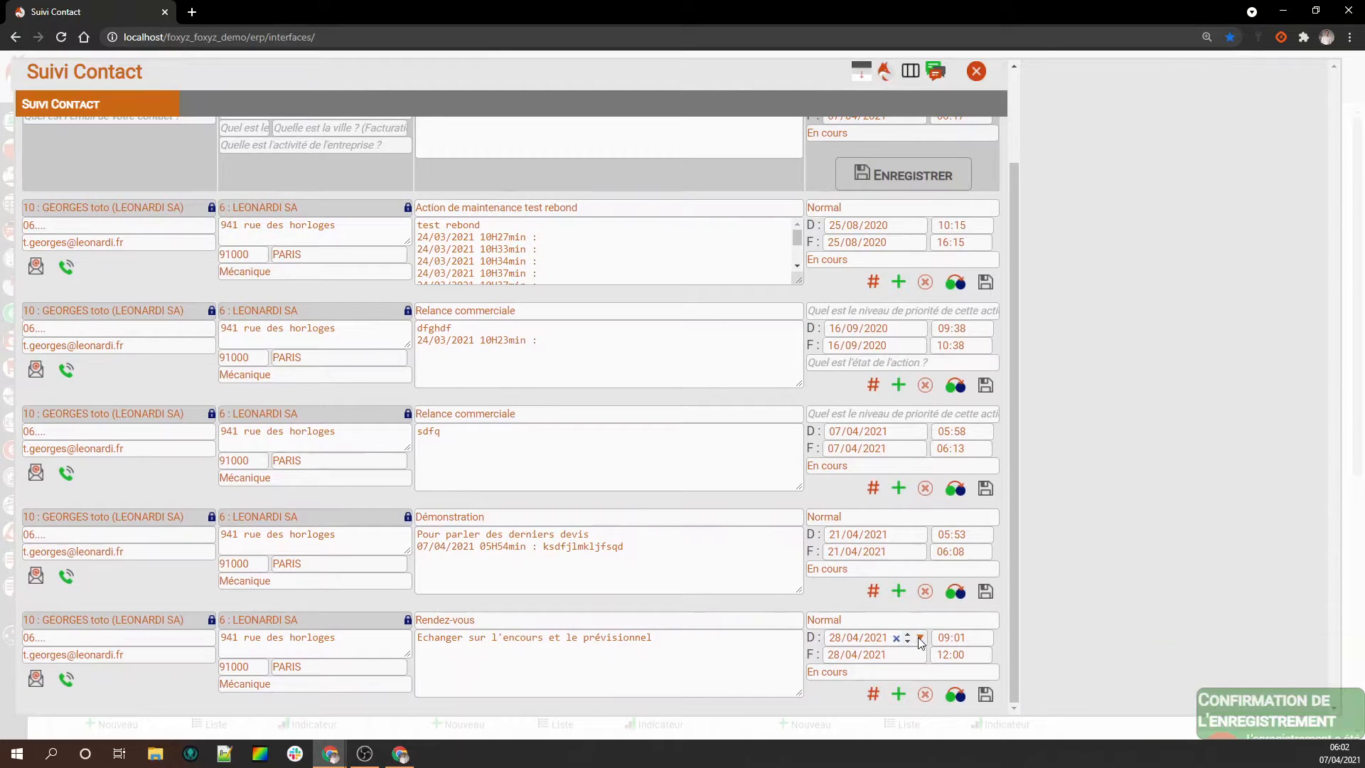
pyautogui.scroll(2, 920, 641)
pyautogui.scroll(-2, 191, 403)
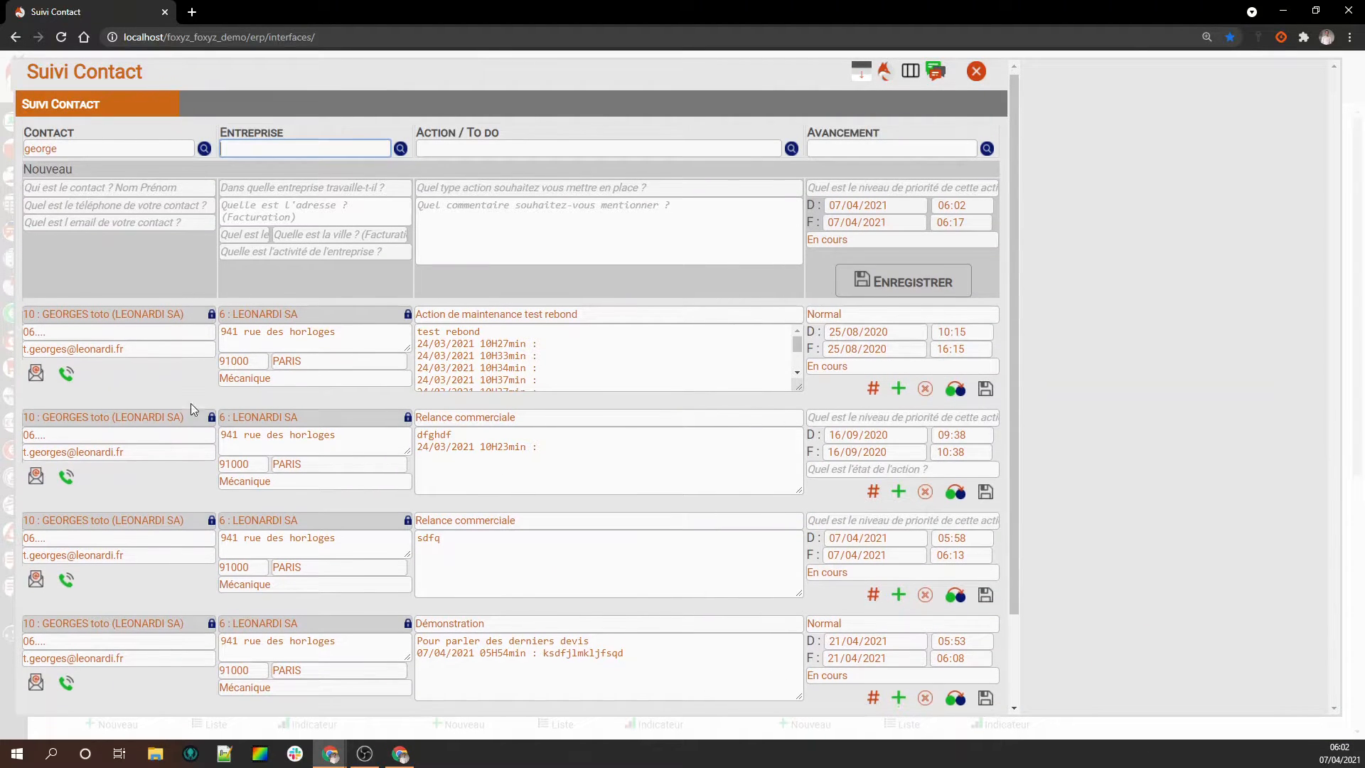
pyautogui.click(34, 684)
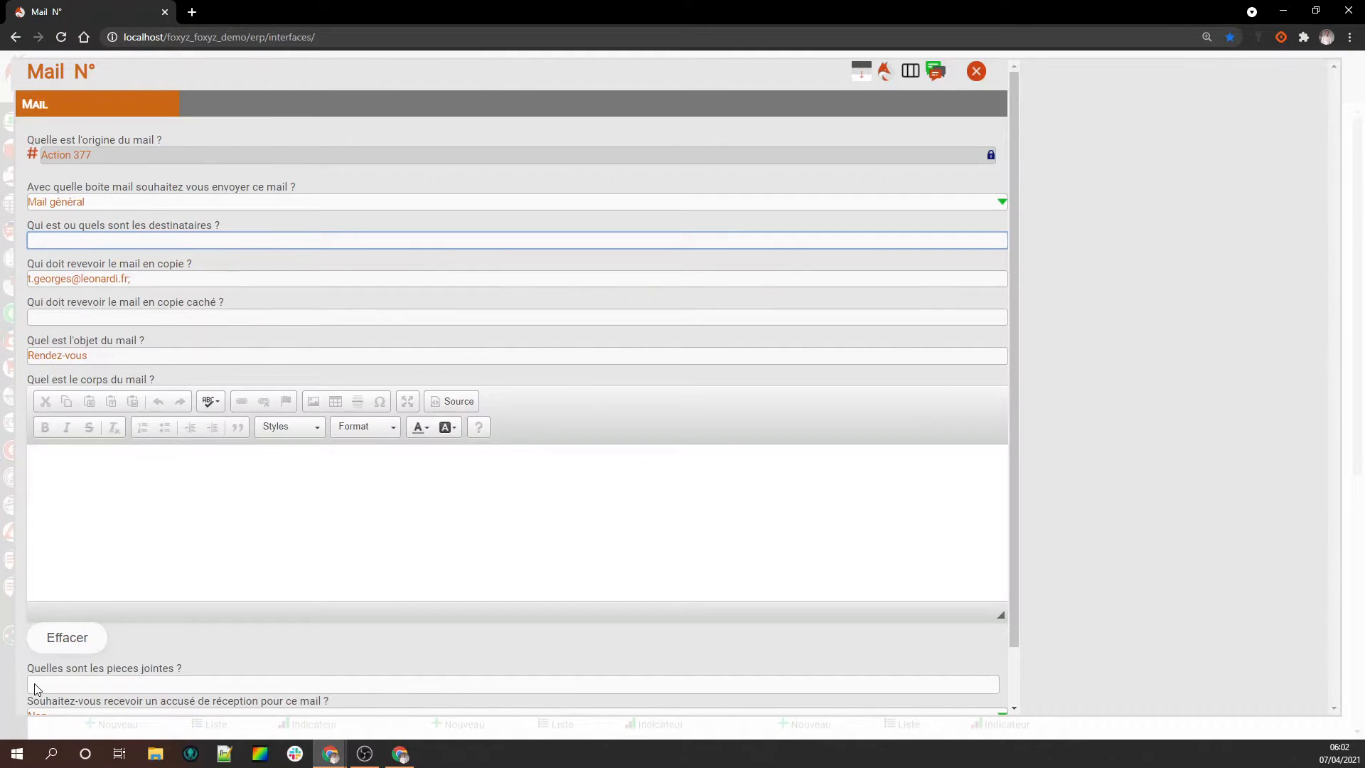
pyautogui.click(230, 497)
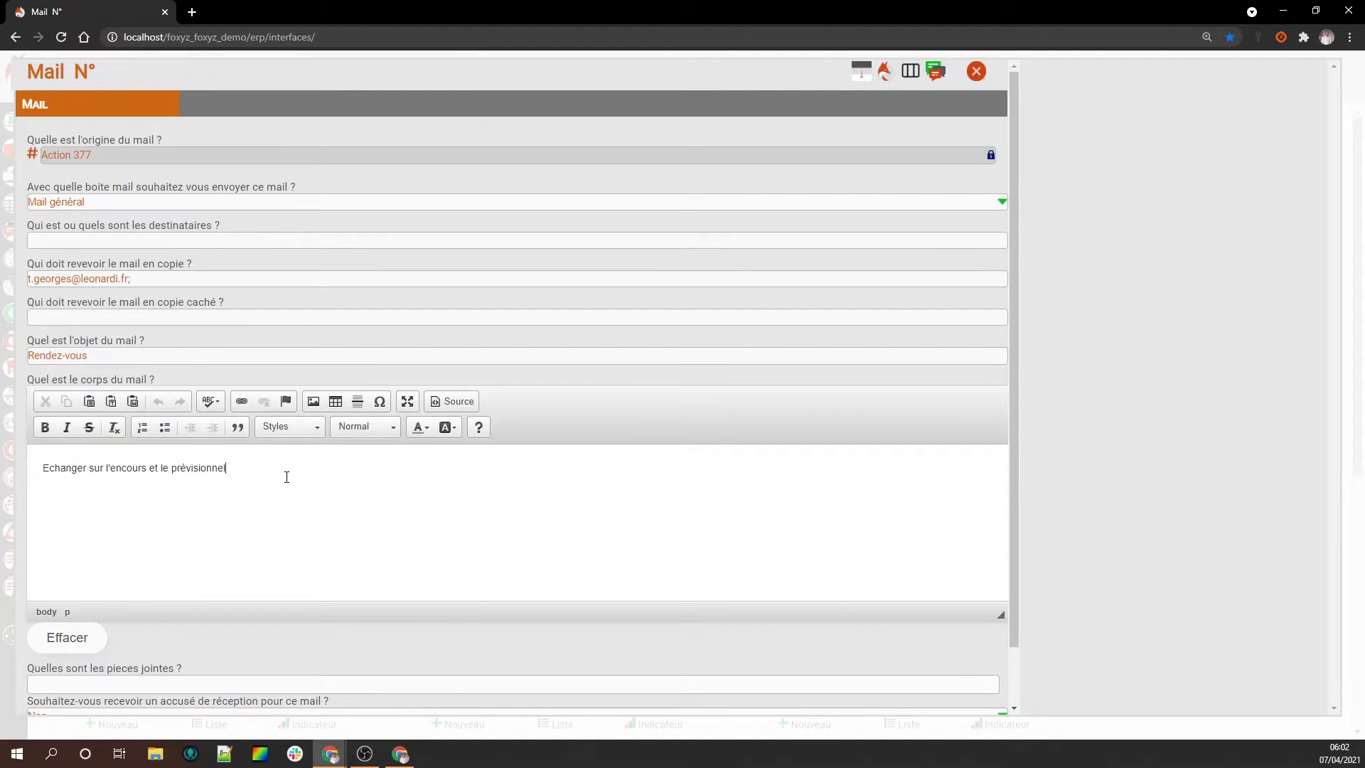
pyautogui.scroll(-1, 288, 469)
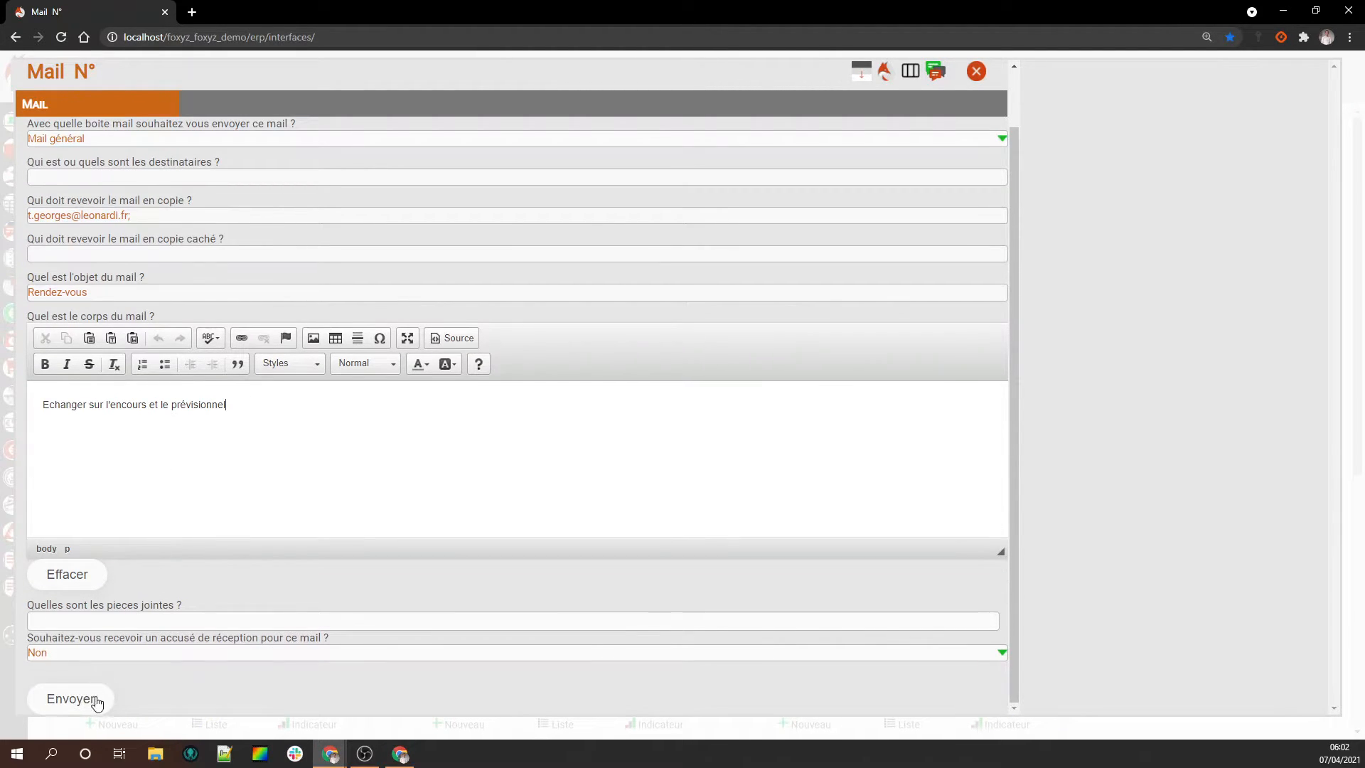
pyautogui.click(90, 708)
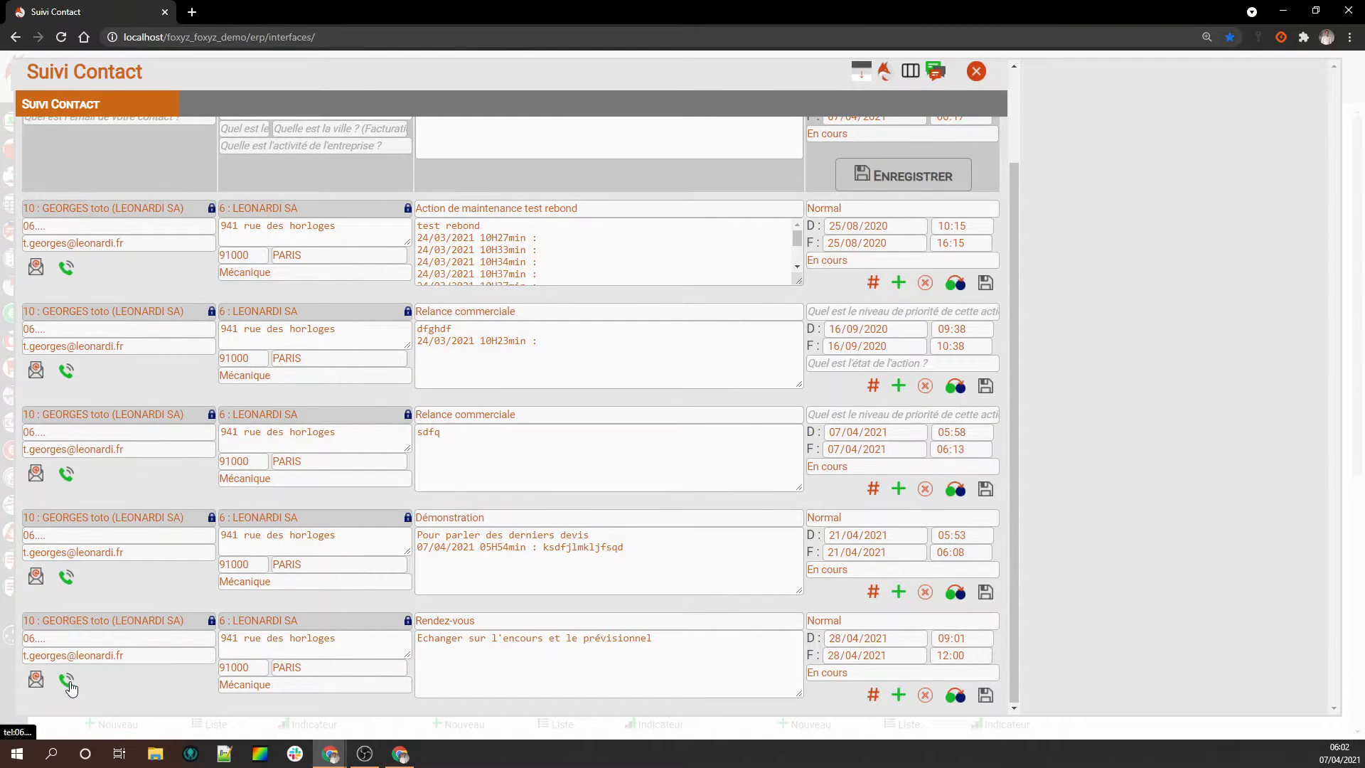
# Try to phone the contact from the Rendez-vous action, accept leaving the site, and dismiss the calling-device choice.
pyautogui.click(69, 681)
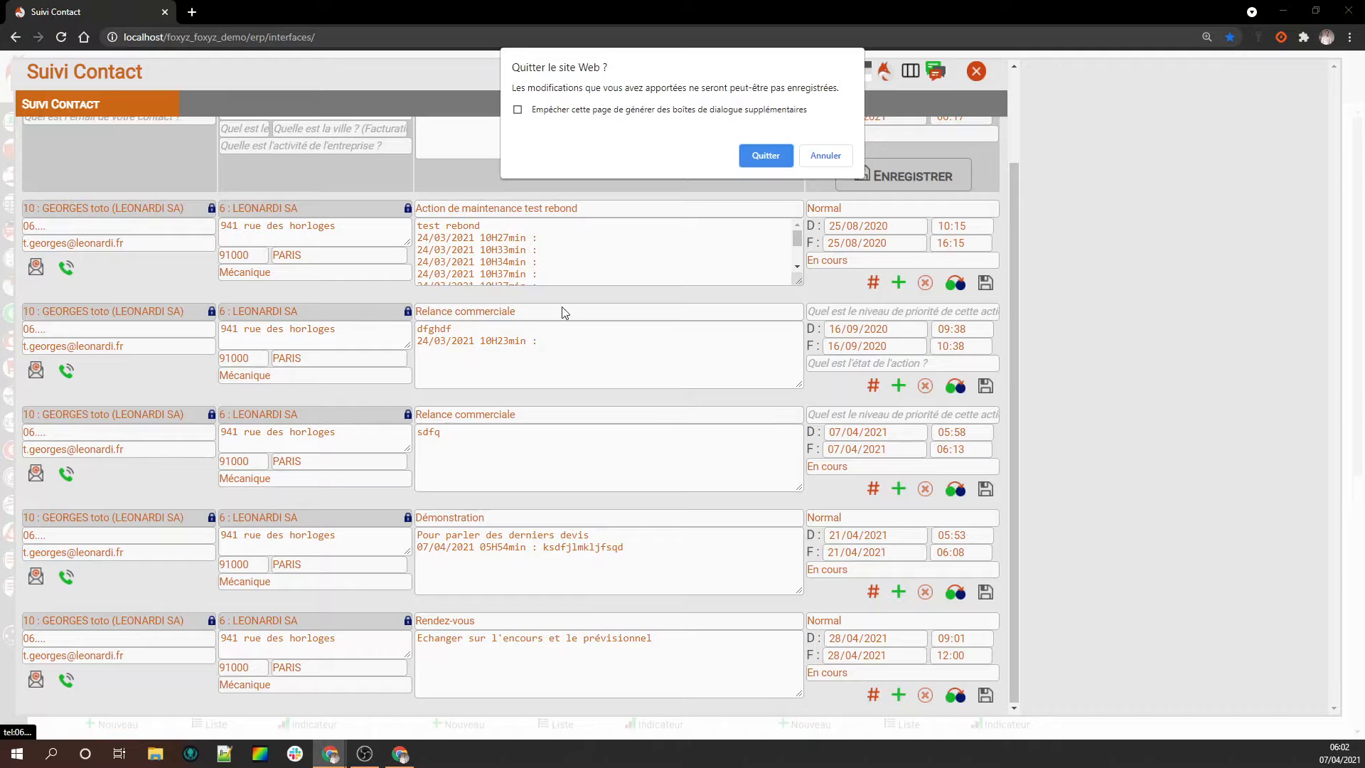
pyautogui.click(770, 158)
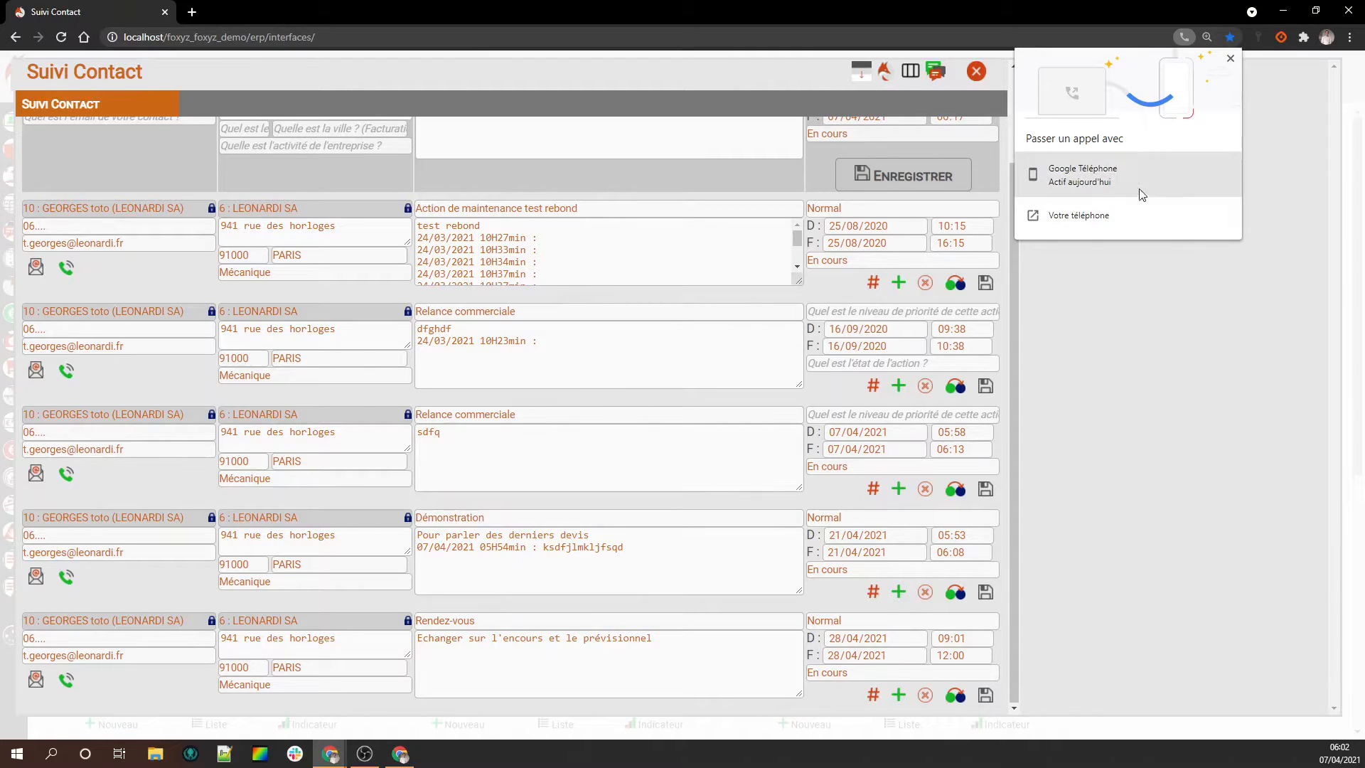
pyautogui.click(1235, 58)
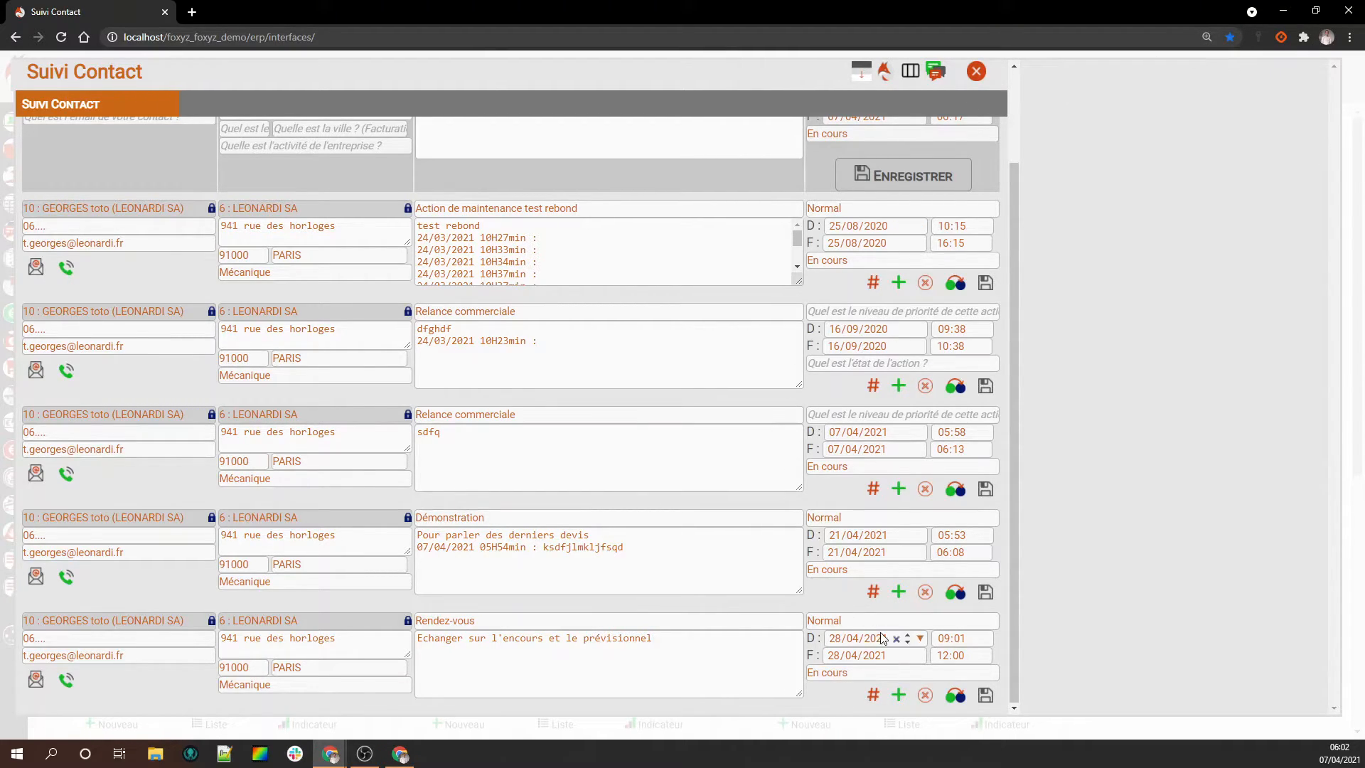
# Add the comment "ksdjlsdkjsqmlkdfsq" to the 07/04/2021 Relance commerciale action and save a pointage for it with the proposed values.
pyautogui.scroll(2, 880, 634)
pyautogui.scroll(-2, 880, 635)
pyautogui.scroll(2, 487, 499)
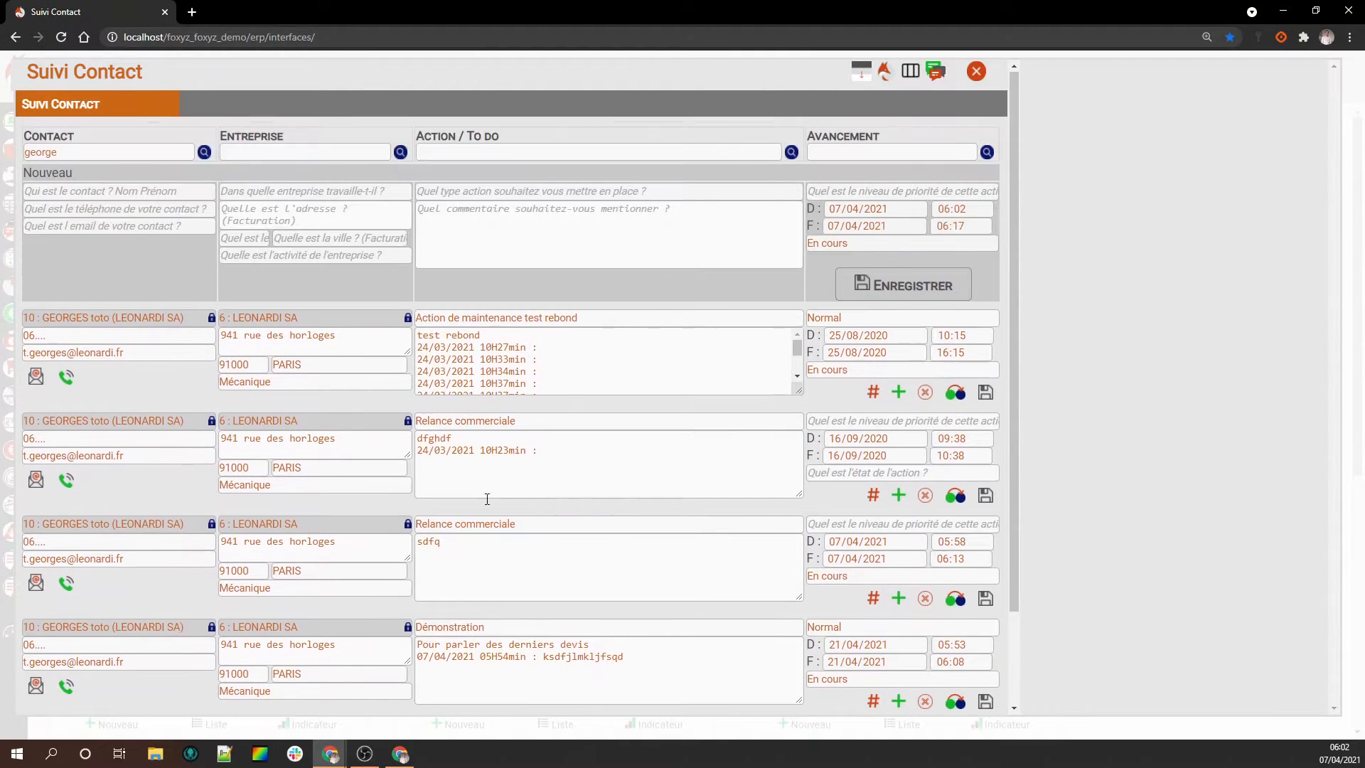
pyautogui.click(448, 544)
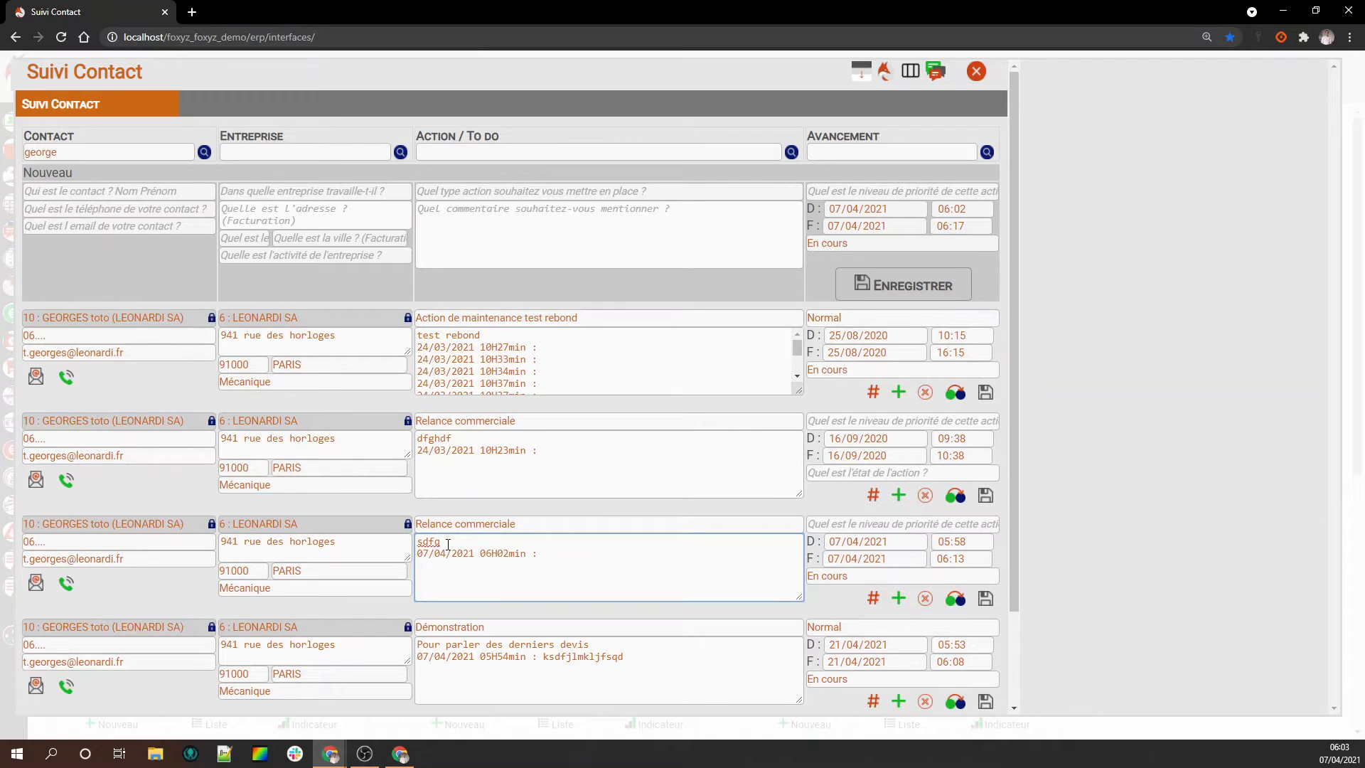
pyautogui.write('ksdjlsdkjsqmlkdfsq')
pyautogui.click(899, 597)
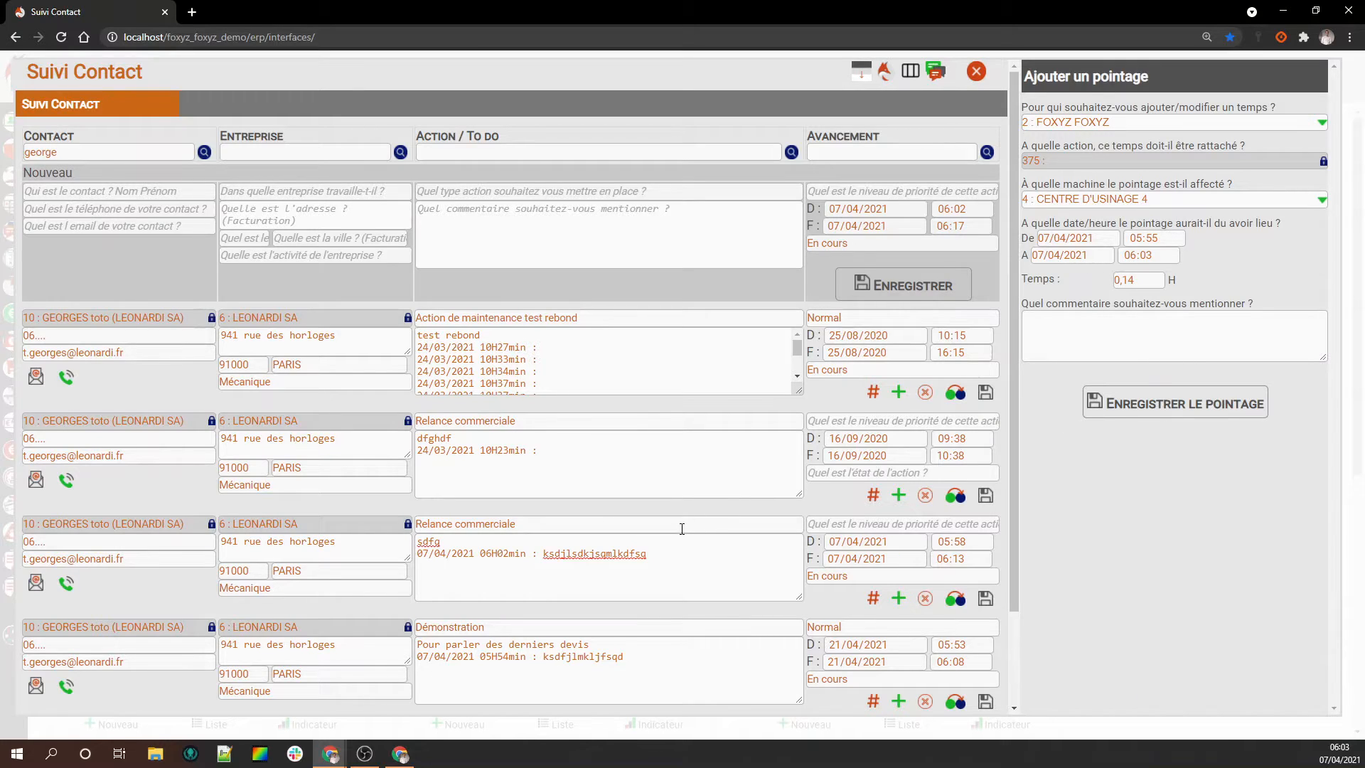
pyautogui.click(1205, 410)
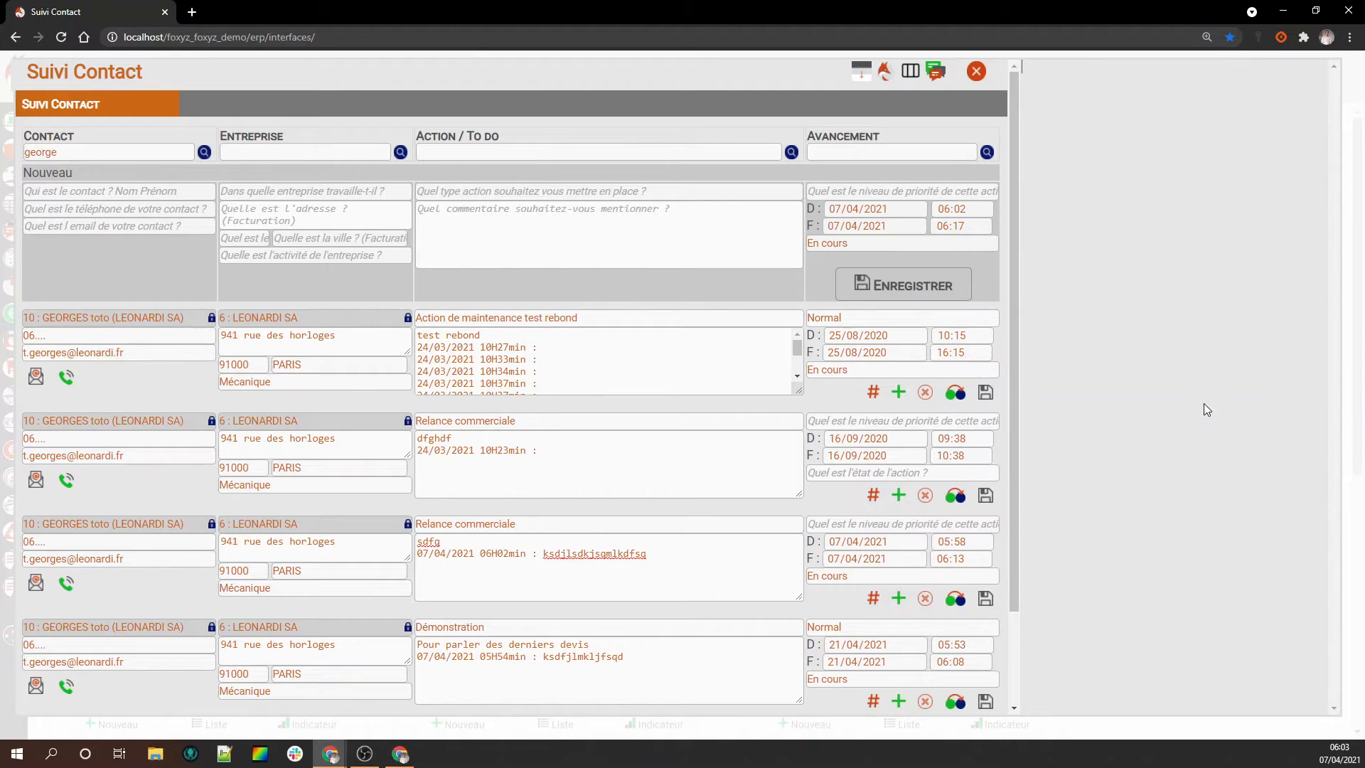
# Change the 07/04/2021 Relance commerciale action's type to Envoi de devis and chain it into a new linked action.
pyautogui.click(926, 599)
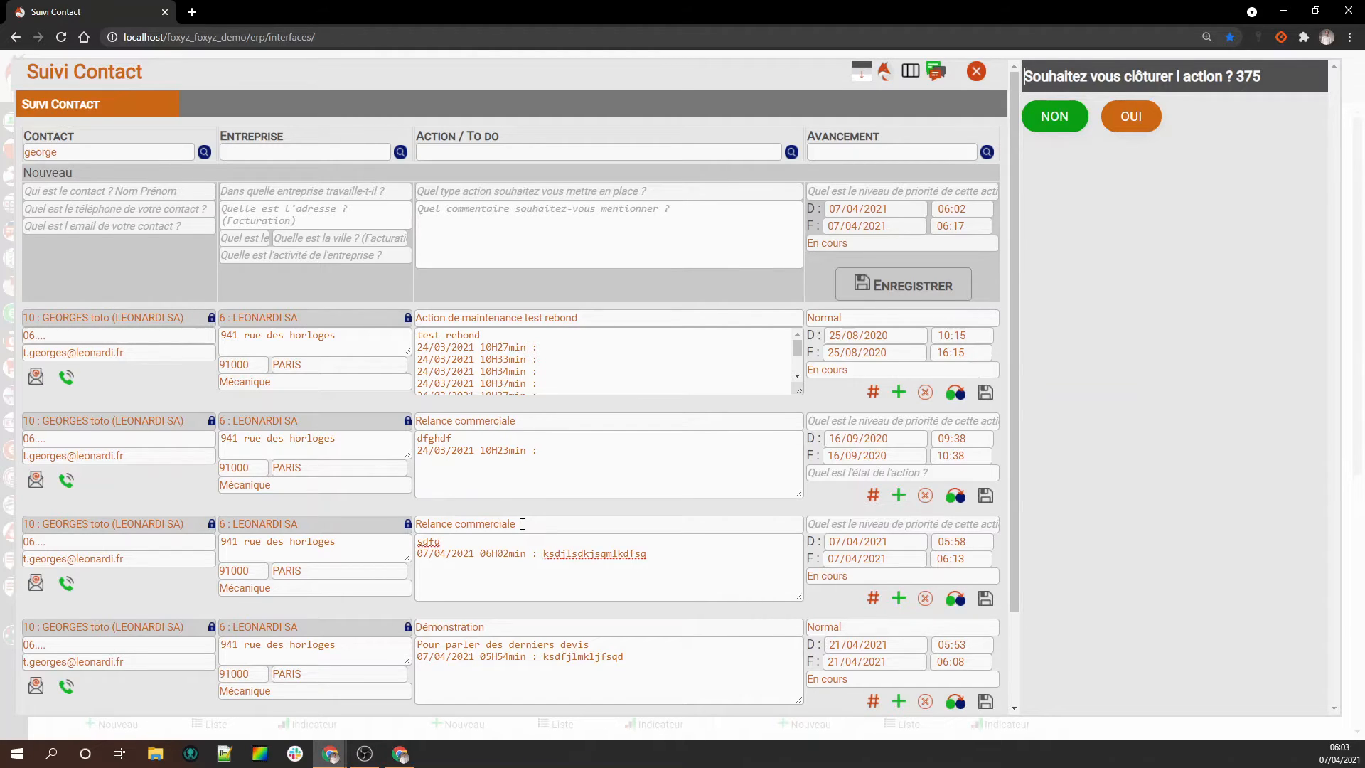
pyautogui.moveTo(522, 524); pyautogui.dragTo(419, 524)
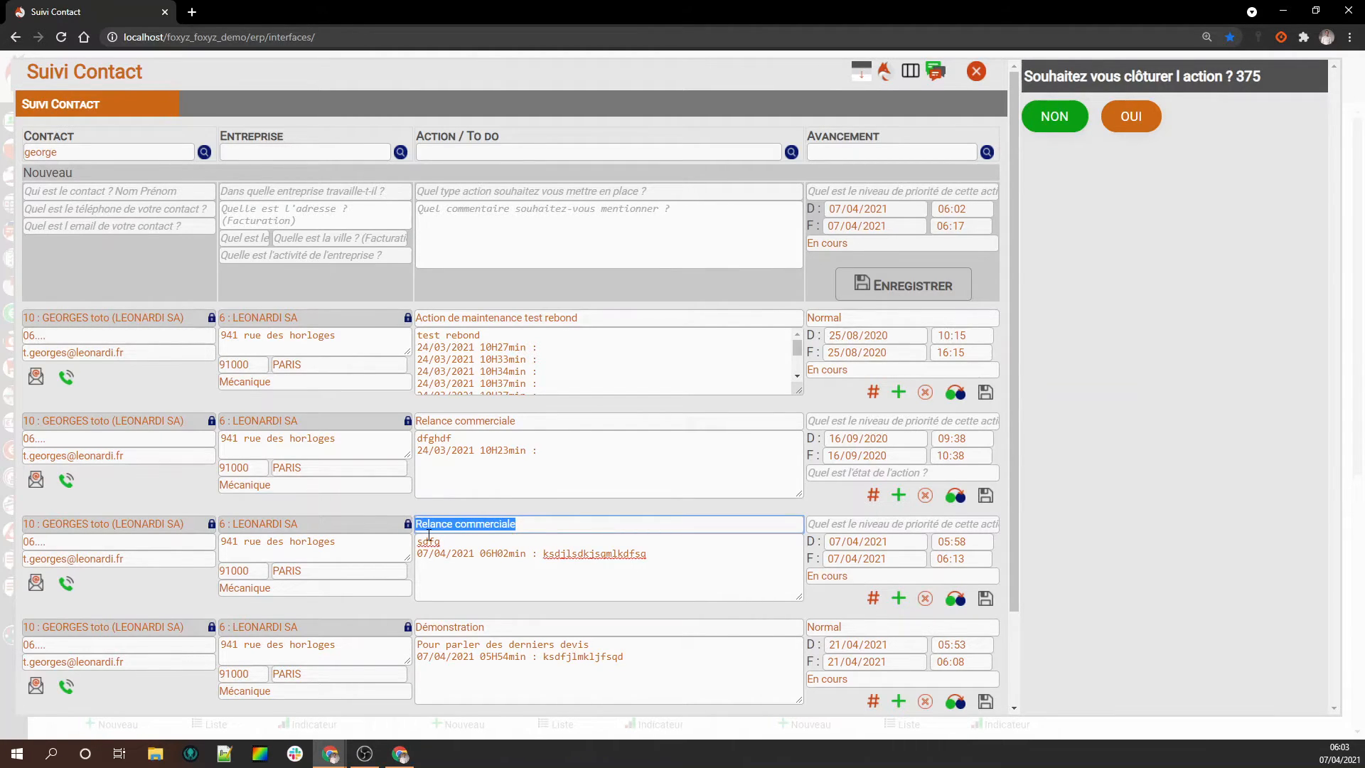
pyautogui.write('Envoi de devis')
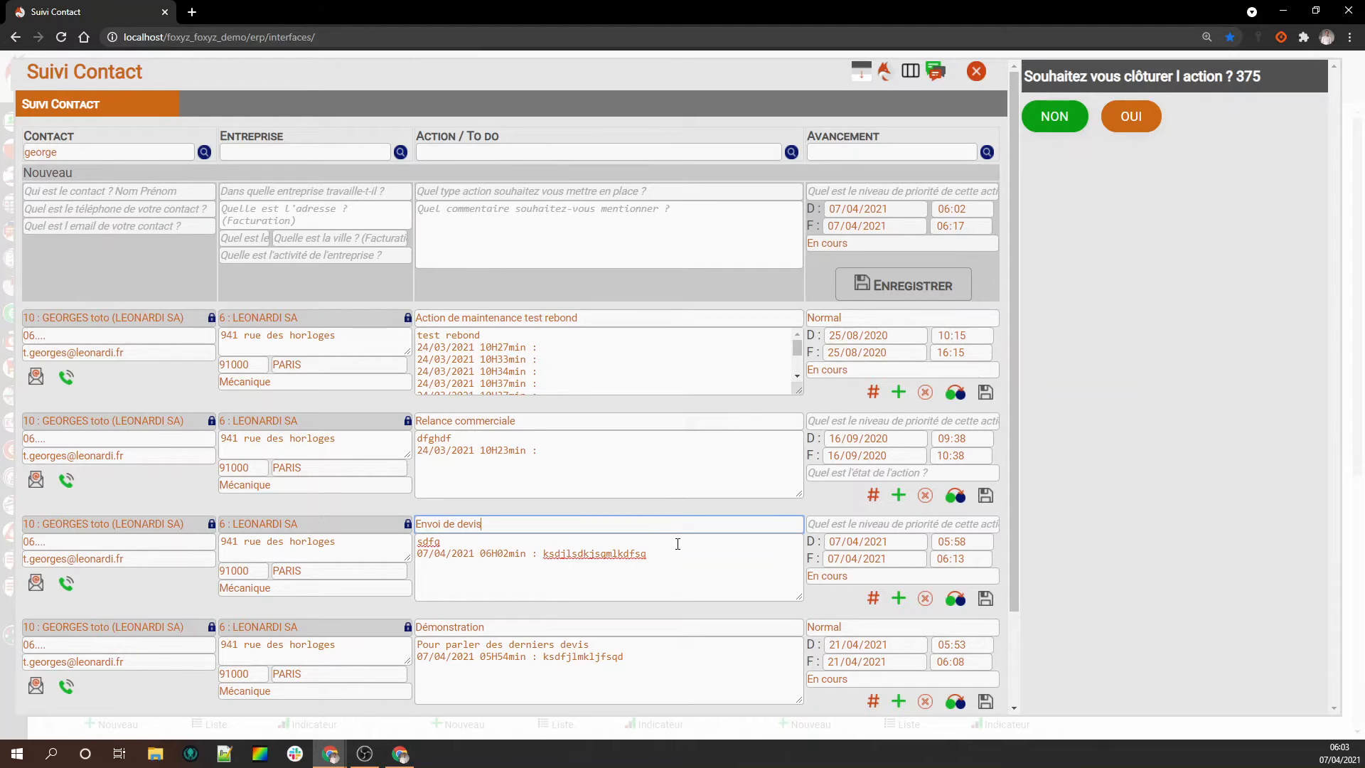
pyautogui.click(956, 601)
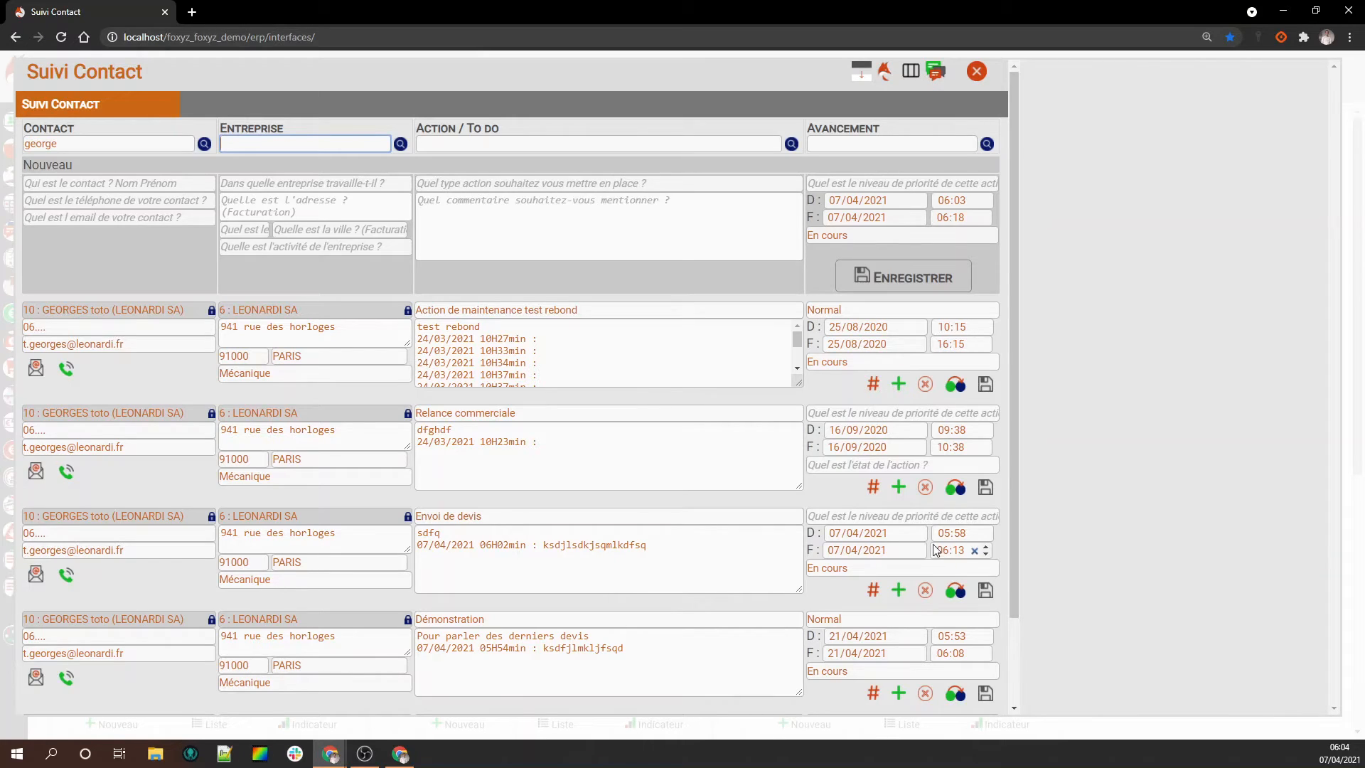
# Open the full record of the Envoi de devis action and examine its general details, attached documents, time entries and cost summary.
pyautogui.click(876, 594)
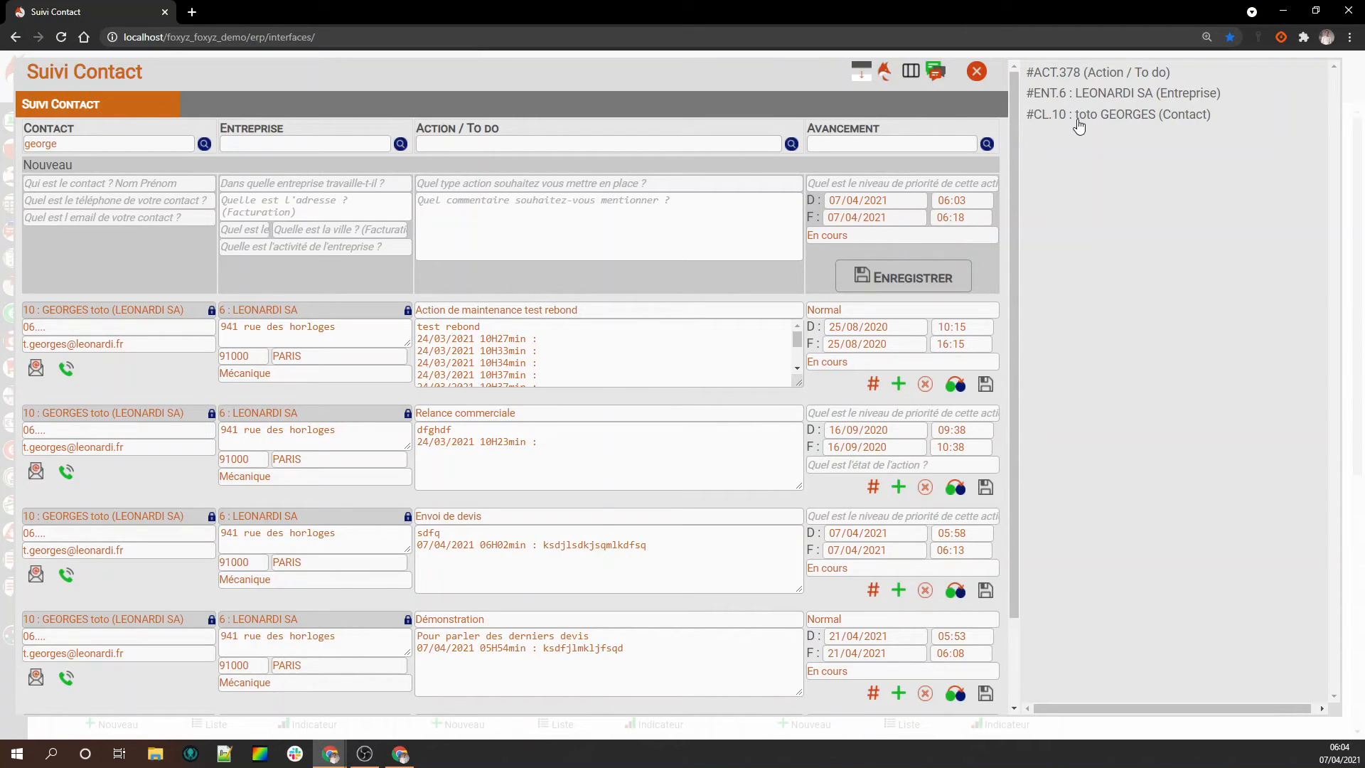
pyautogui.click(1077, 74)
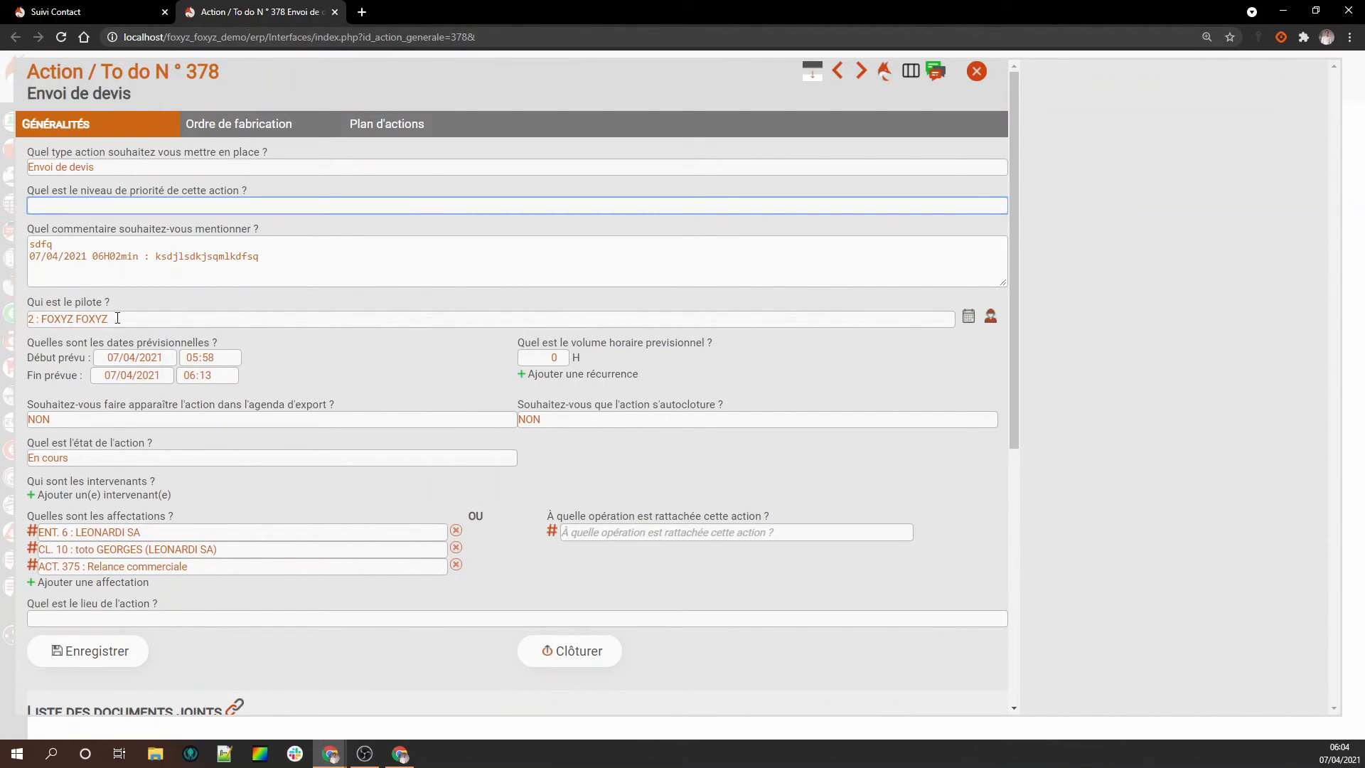
pyautogui.scroll(-4, 247, 398)
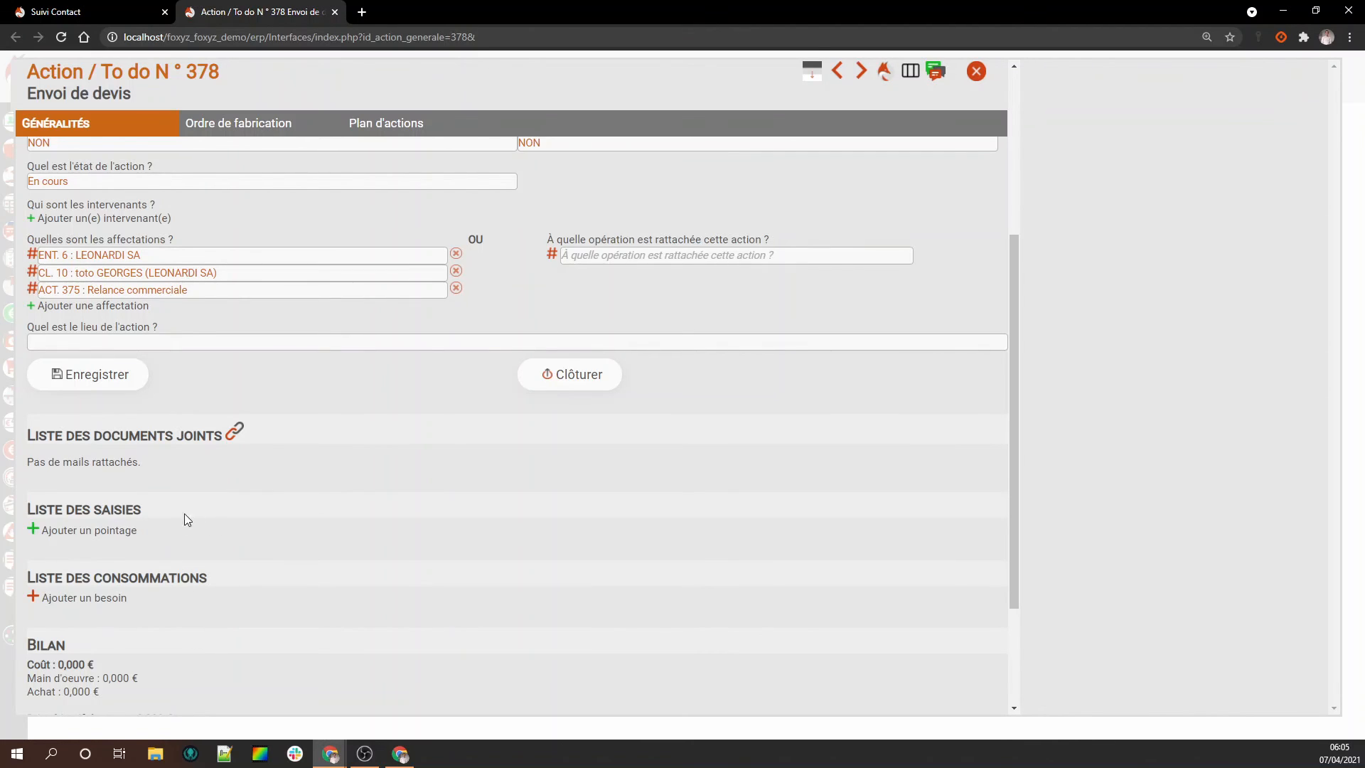
pyautogui.scroll(-2, 116, 661)
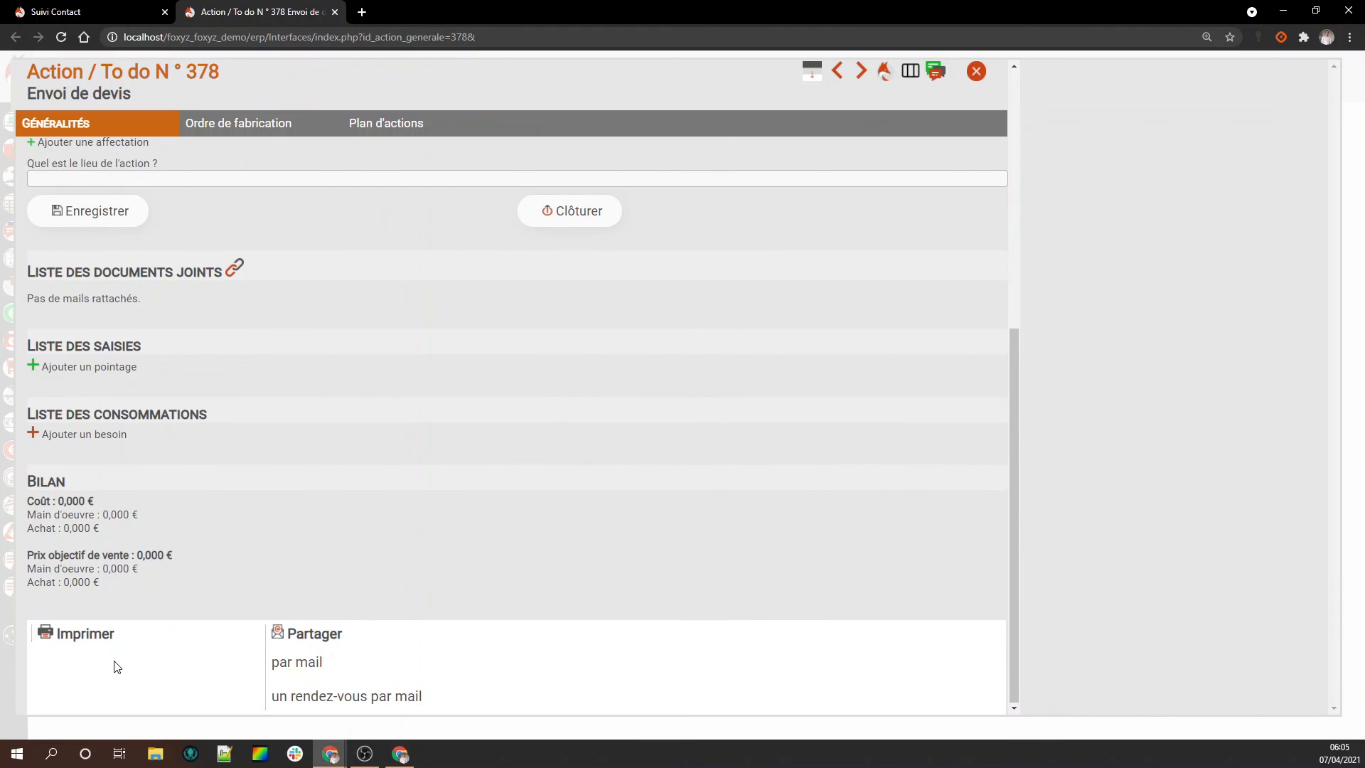